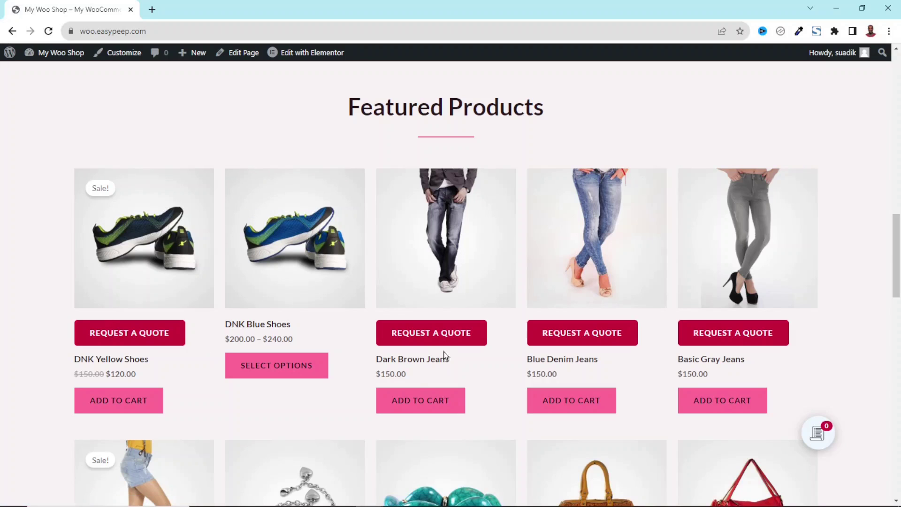
- Add Blue Denim Jeans and Basic Gray Jeans to the quote list, then go to the admin dashboard
{"action": "left_click", "coordinate": [581, 337]}
{"action": "left_click", "coordinate": [737, 338]}
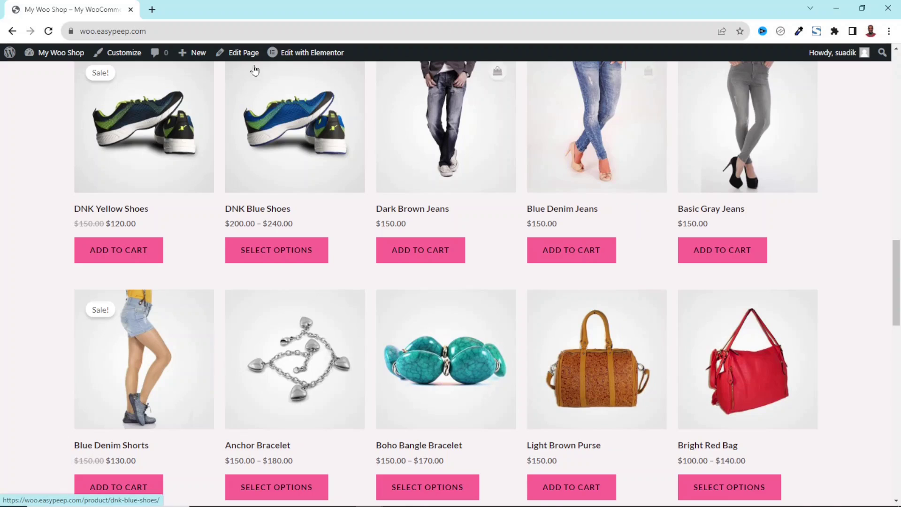
{"action": "mouse_move", "coordinate": [55, 56]}
{"action": "left_click", "coordinate": [48, 73]}
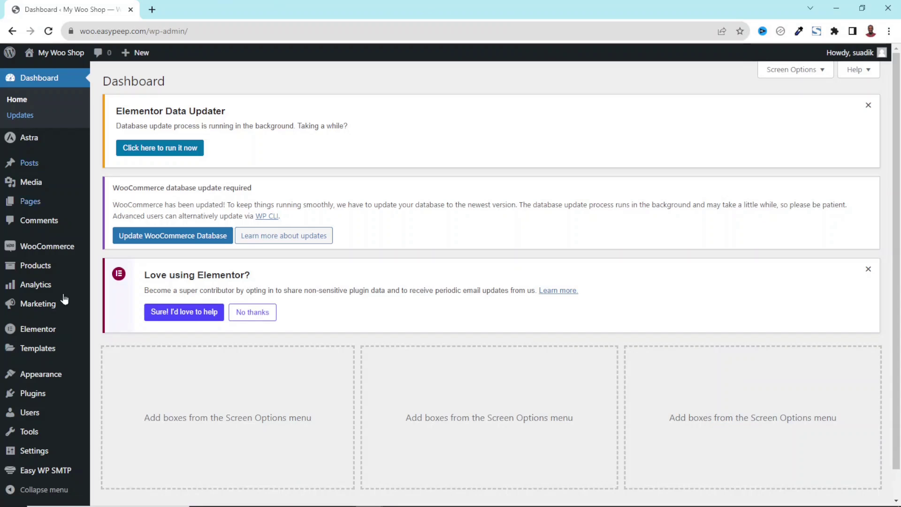
- Search the Add New Plugin directory for 'woocommerce request a'
{"action": "mouse_move", "coordinate": [36, 398]}
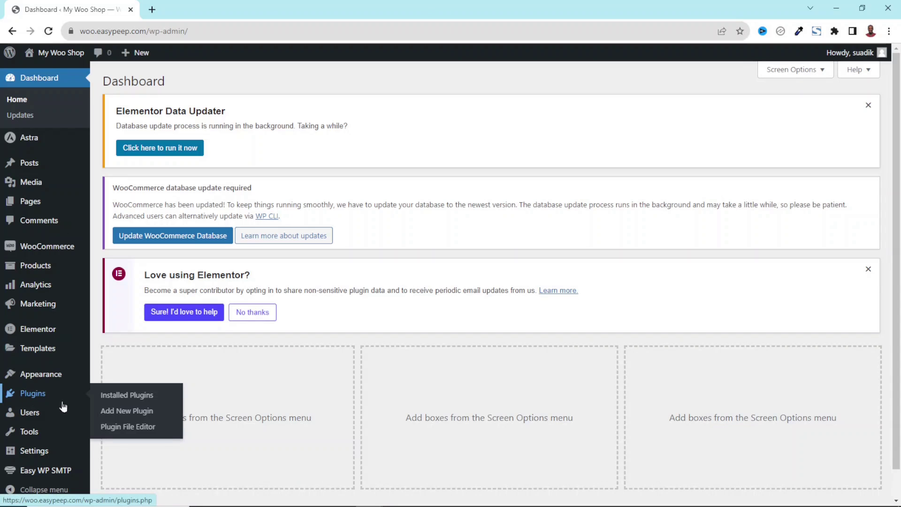
{"action": "left_click", "coordinate": [117, 416]}
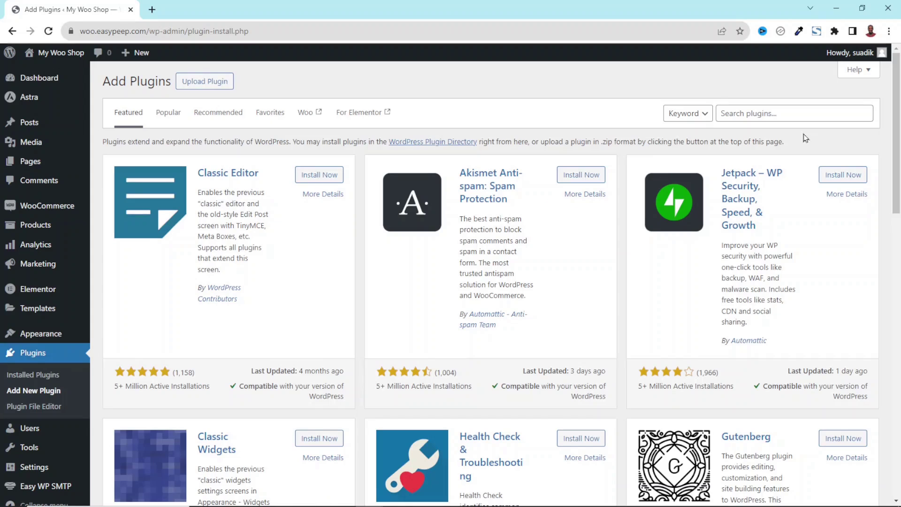
{"action": "left_click", "coordinate": [806, 114]}
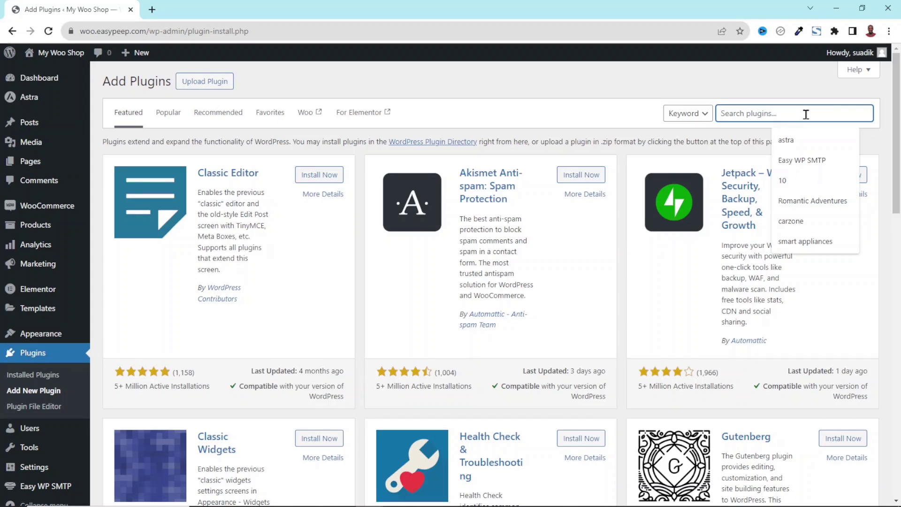
{"action": "type", "text": "woocommer"}
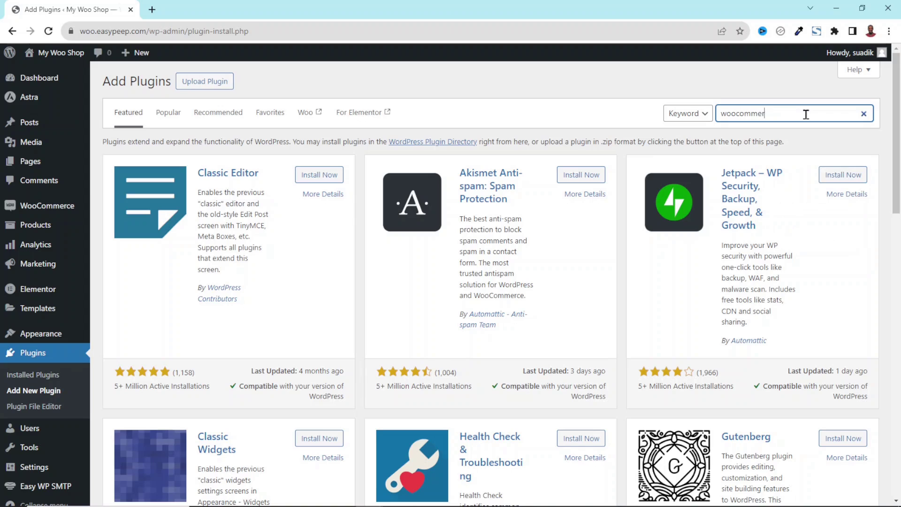
{"action": "type", "text": "ce request a quote"}
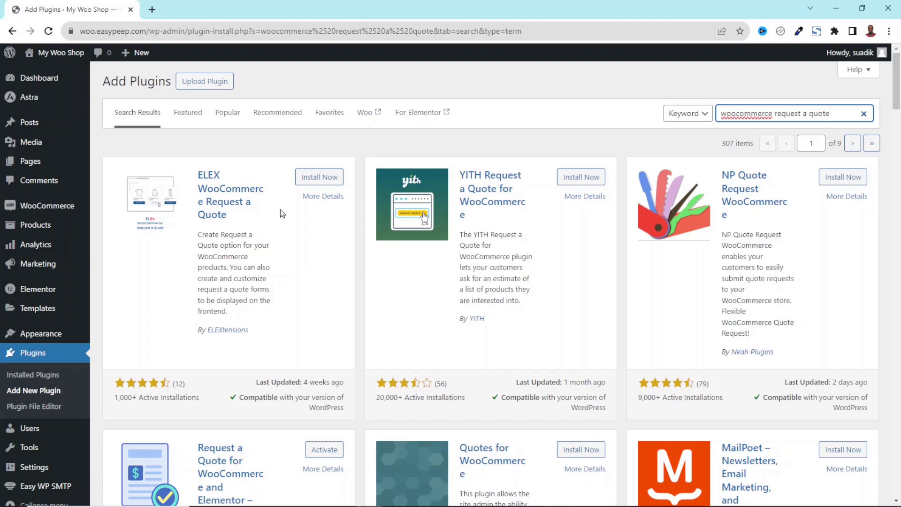
- Install and activate the ELEX WooCommerce Request a Quote plugin
{"action": "left_click", "coordinate": [309, 177]}
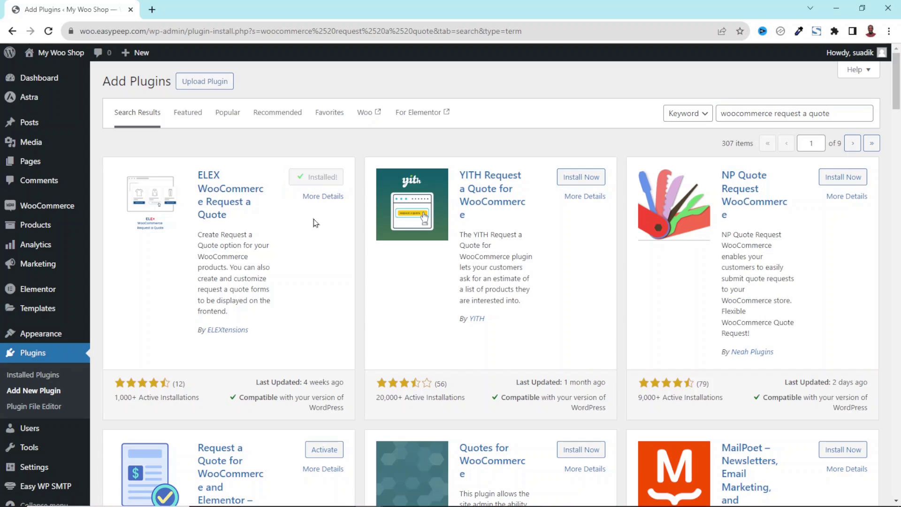
{"action": "left_click", "coordinate": [323, 178]}
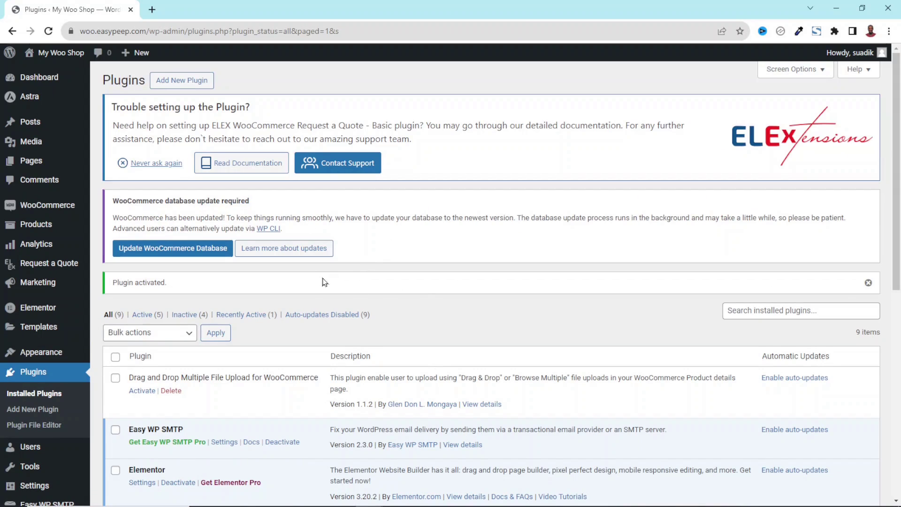
{"action": "right_click", "coordinate": [61, 53]}
- Open the storefront in a new tab and scroll through its home page
{"action": "left_click", "coordinate": [117, 63]}
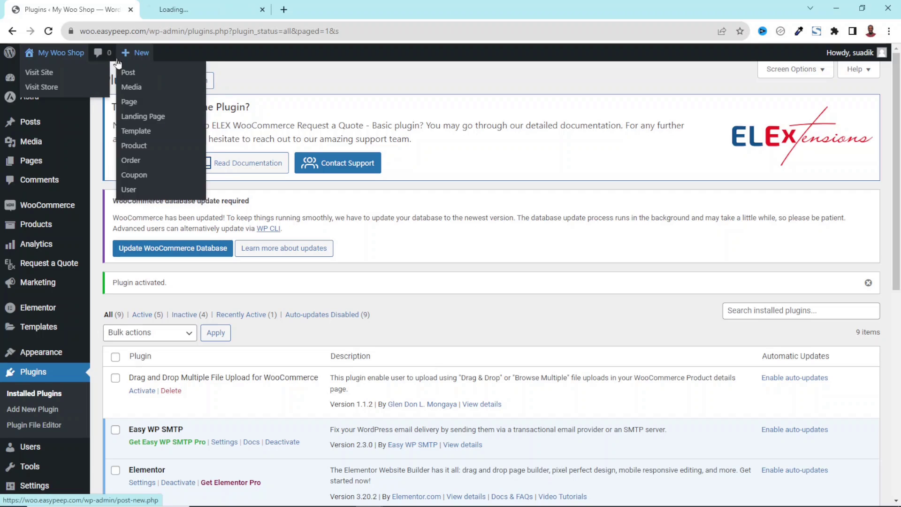
{"action": "left_click", "coordinate": [171, 9]}
{"action": "scroll", "coordinate": [499, 260], "scroll_direction": "down", "scroll_amount": 5}
{"action": "scroll", "coordinate": [499, 263], "scroll_direction": "down", "scroll_amount": 12}
{"action": "scroll", "coordinate": [491, 396], "scroll_direction": "up", "scroll_amount": 5}
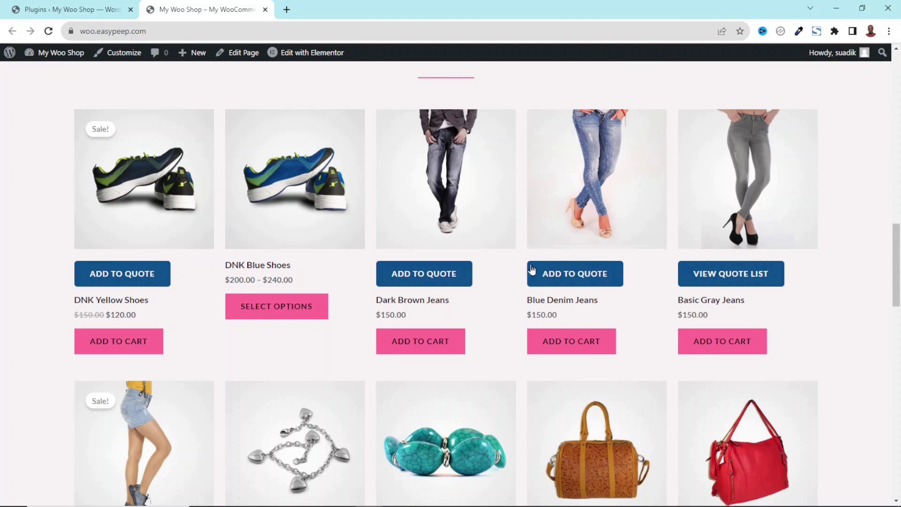
{"action": "scroll", "coordinate": [898, 301], "scroll_direction": "down", "scroll_amount": 2}
{"action": "scroll", "coordinate": [898, 301], "scroll_direction": "up", "scroll_amount": 12}
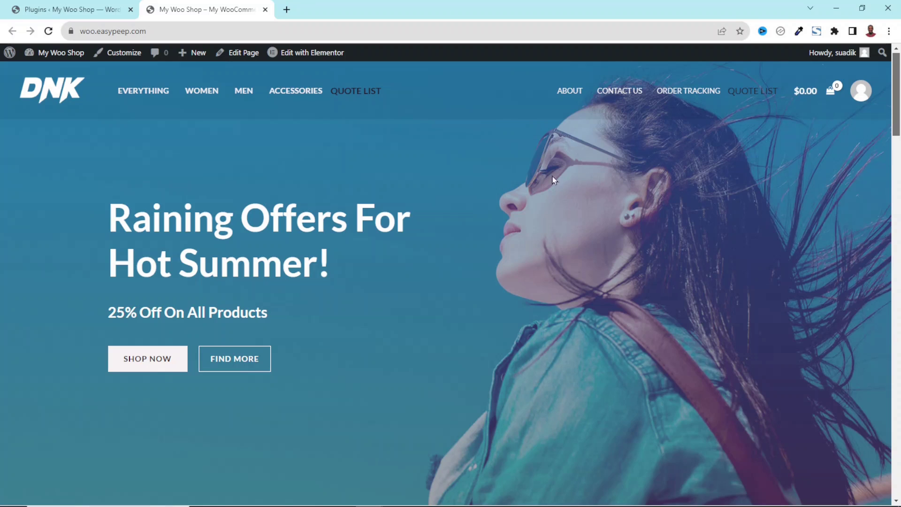
- Open the shop home page in a private browser window
{"action": "right_click", "coordinate": [55, 90]}
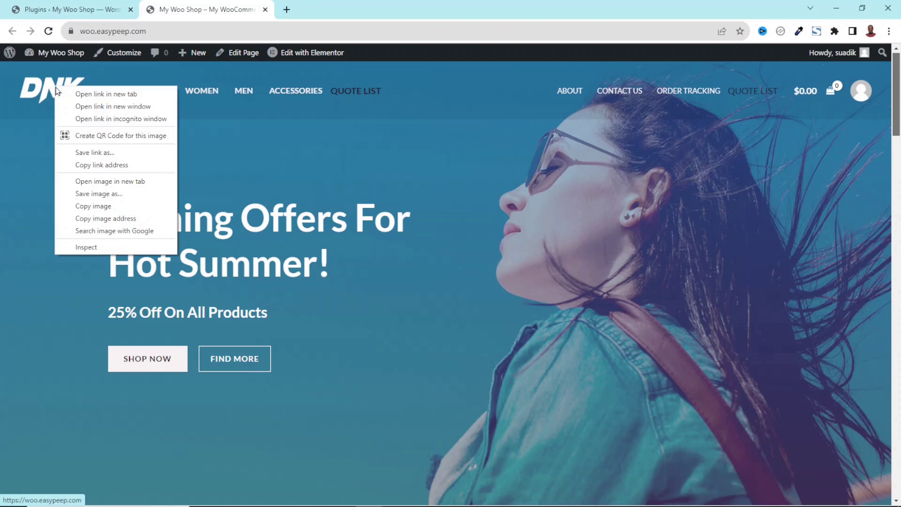
{"action": "left_click", "coordinate": [115, 123]}
{"action": "scroll", "coordinate": [446, 220], "scroll_direction": "down", "scroll_amount": 18}
{"action": "scroll", "coordinate": [445, 218], "scroll_direction": "down", "scroll_amount": 2}
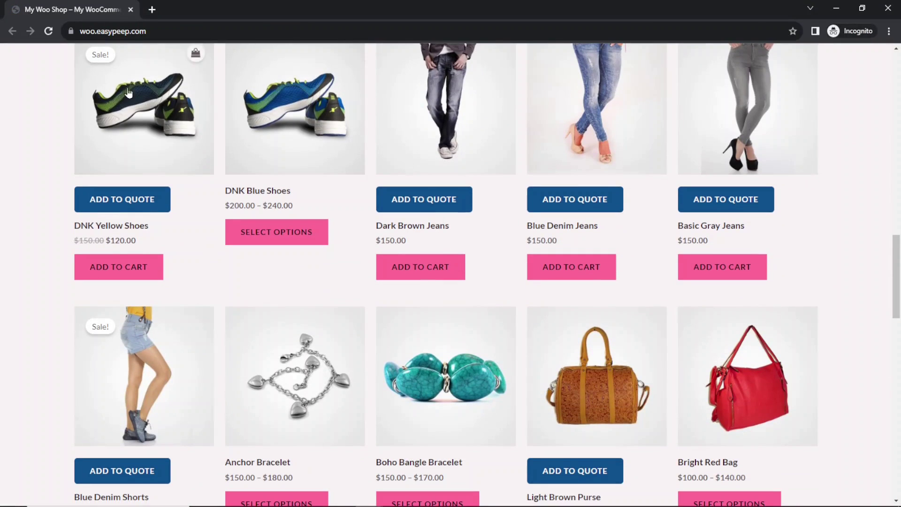
- Add DNK Yellow Shoes, Dark Brown Jeans and Basic Gray Jeans to the quote list
{"action": "left_click", "coordinate": [424, 202]}
{"action": "left_click", "coordinate": [581, 203]}
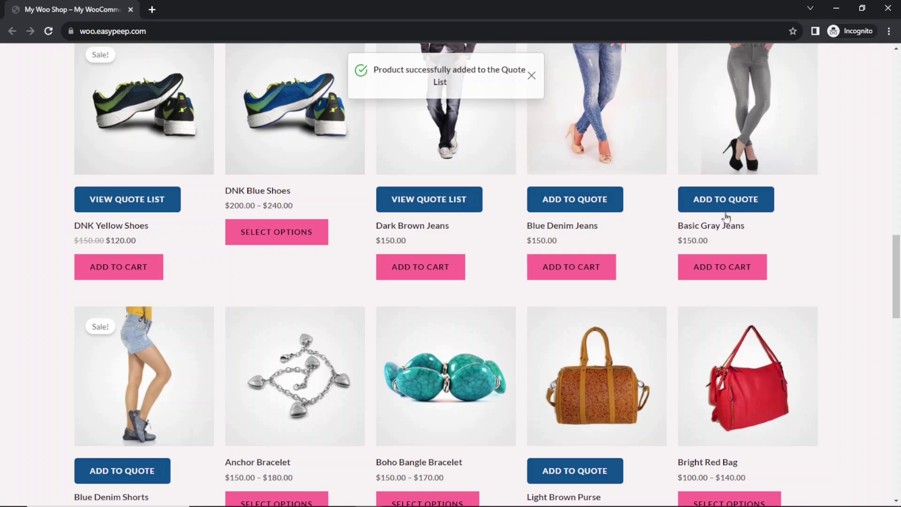
{"action": "left_click", "coordinate": [734, 205]}
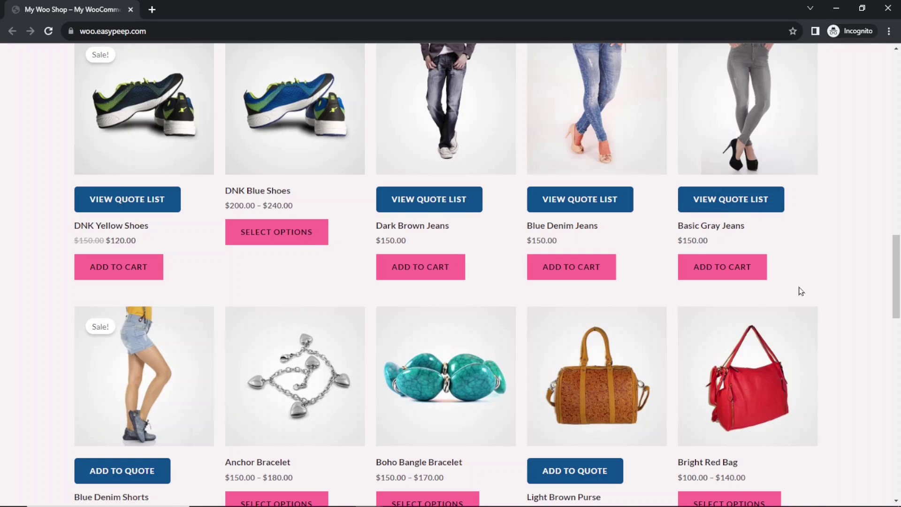
{"action": "scroll", "coordinate": [798, 286], "scroll_direction": "up", "scroll_amount": 15}
{"action": "scroll", "coordinate": [798, 287], "scroll_direction": "up", "scroll_amount": 3}
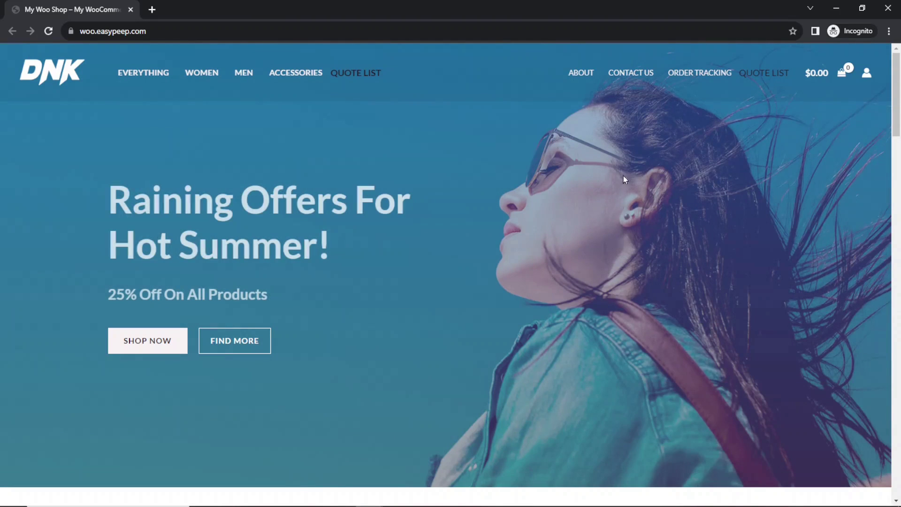
- On the quote list page, set DNK Yellow Shoes quantity to 2 and update the list
{"action": "left_click", "coordinate": [357, 76]}
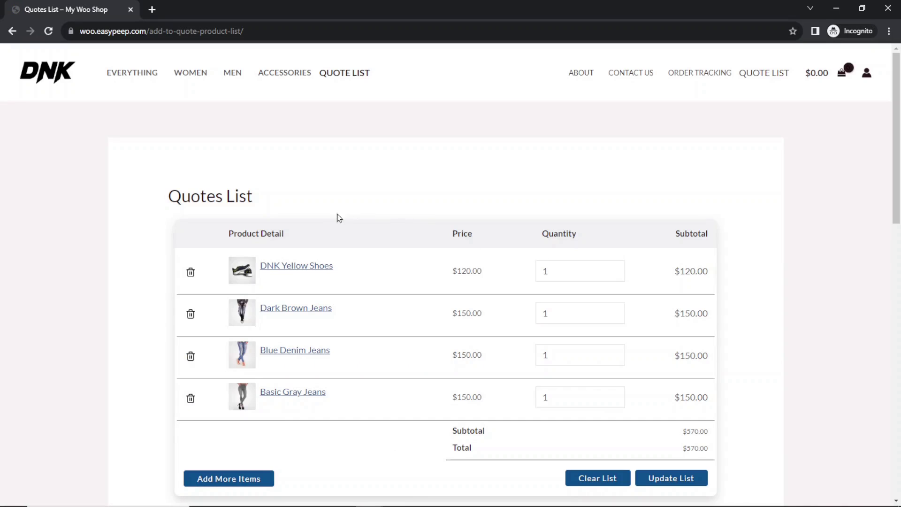
{"action": "mouse_move", "coordinate": [614, 271]}
{"action": "left_click", "coordinate": [614, 269]}
{"action": "left_click", "coordinate": [671, 478]}
{"action": "scroll", "coordinate": [731, 271], "scroll_direction": "down", "scroll_amount": 8}
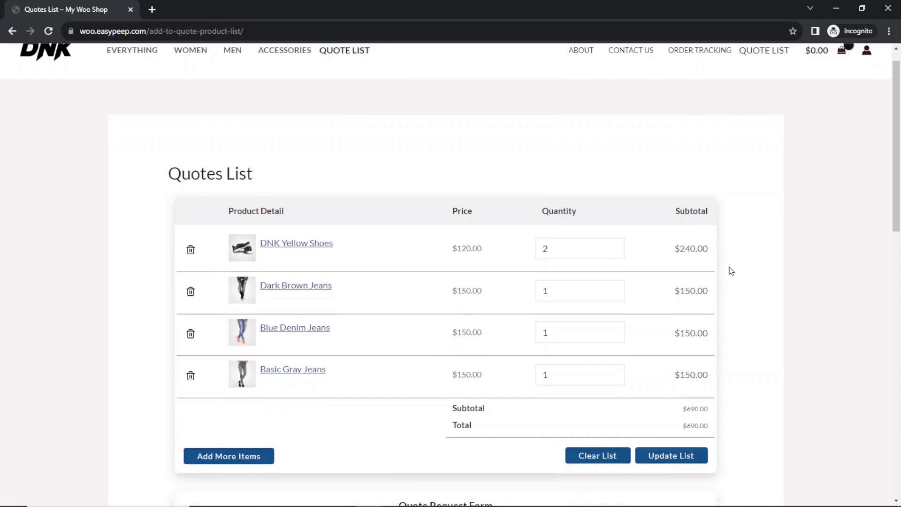
{"action": "scroll", "coordinate": [241, 290], "scroll_direction": "up", "scroll_amount": 2}
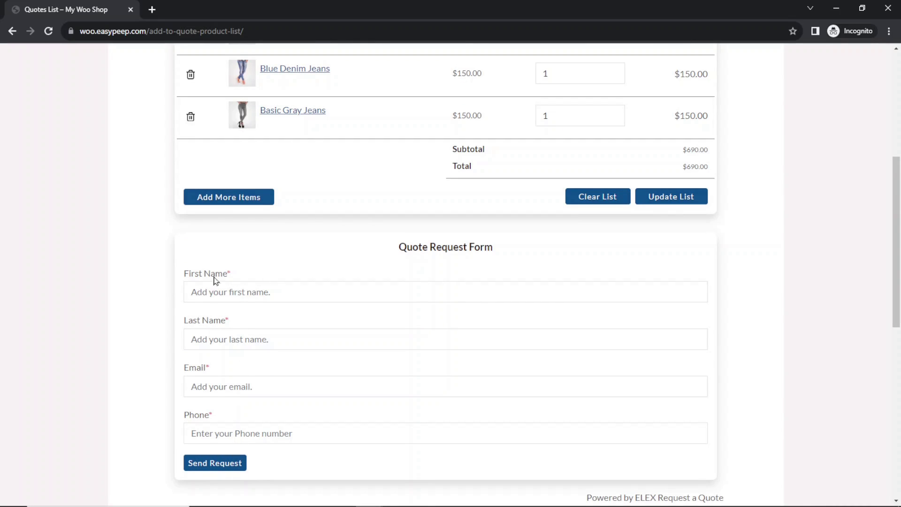
- Fill the quote form with saved contact details, send the request, and return to Plugins
{"action": "left_click", "coordinate": [215, 291]}
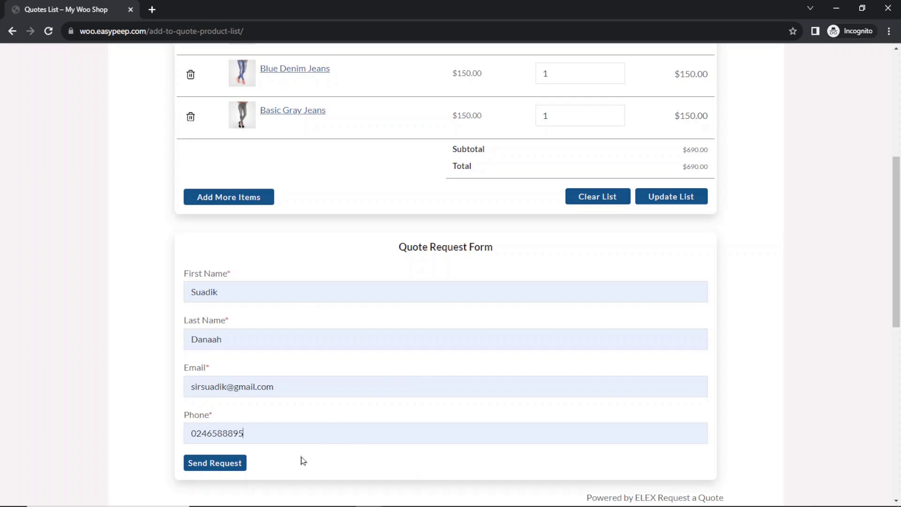
{"action": "left_click", "coordinate": [209, 464]}
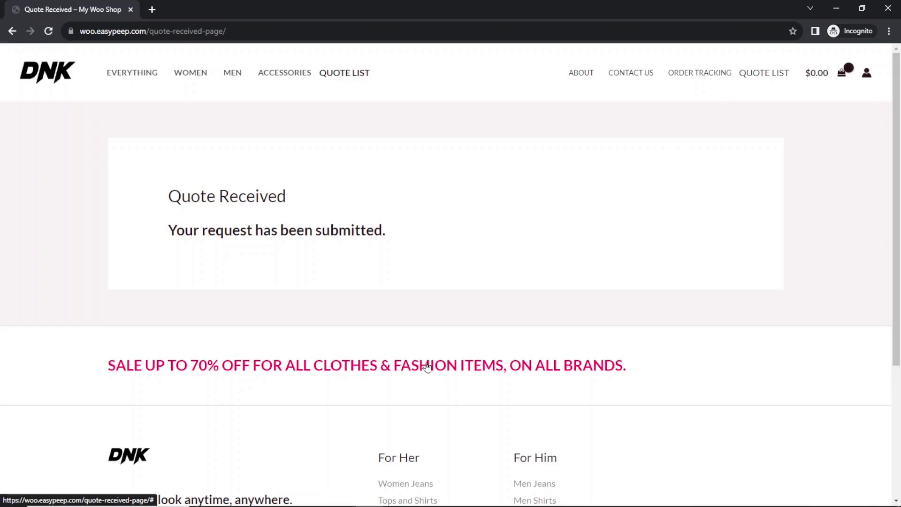
{"action": "left_click_drag", "start_coordinate": [167, 195], "coordinate": [310, 206]}
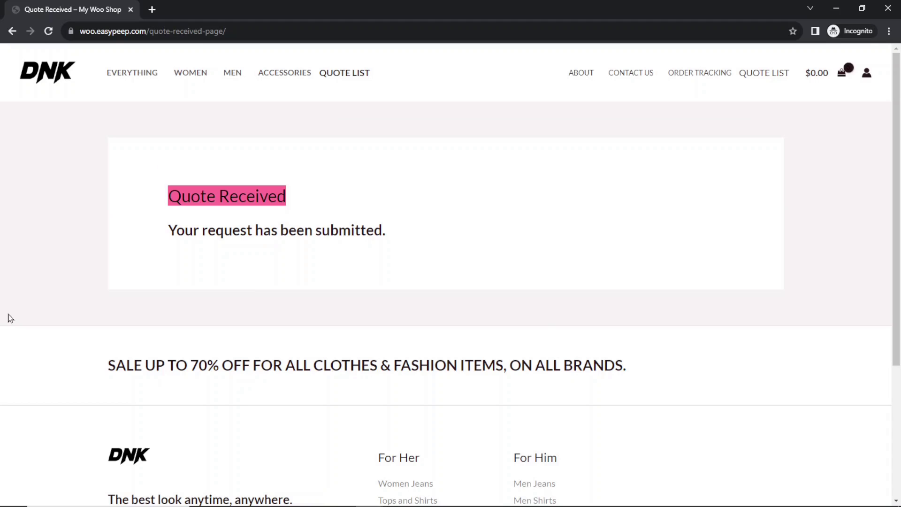
{"action": "key", "text": "alt+Tab"}
{"action": "left_click", "coordinate": [65, 10]}
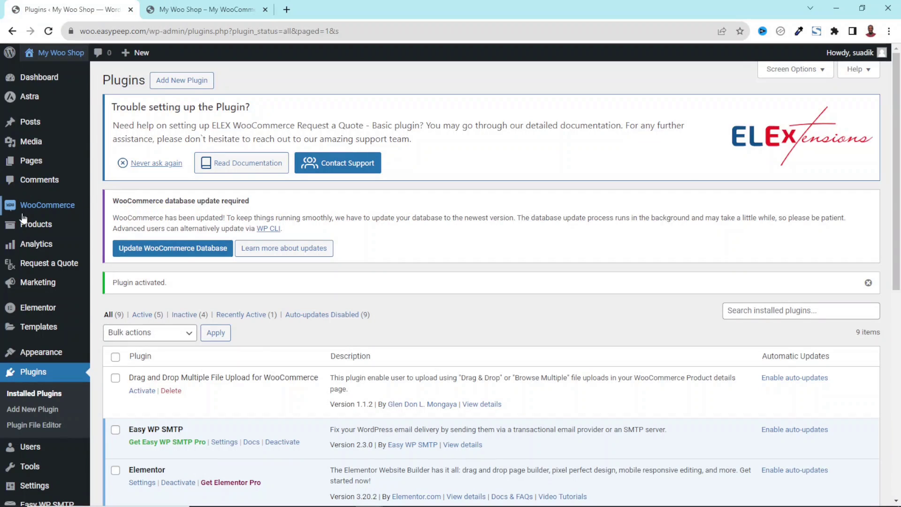
- Open the newest quote-requested order from the WooCommerce orders list
{"action": "mouse_move", "coordinate": [52, 208]}
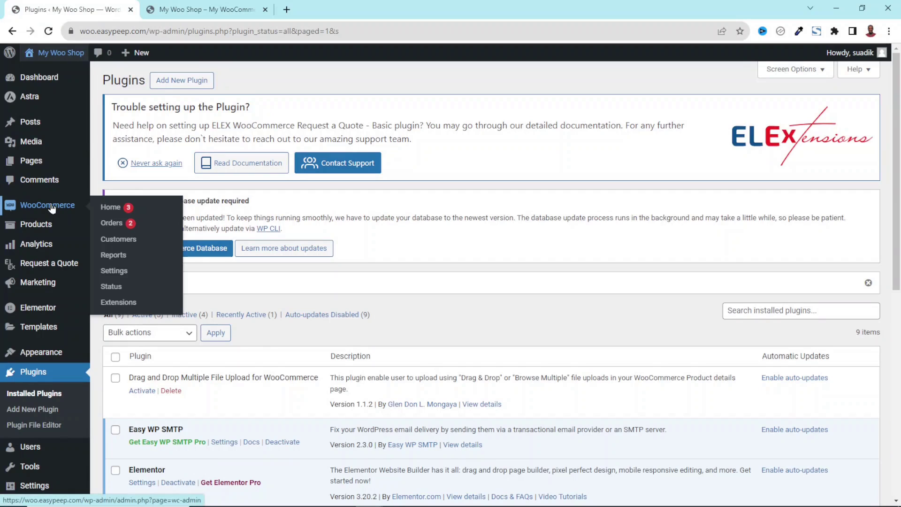
{"action": "left_click", "coordinate": [111, 223]}
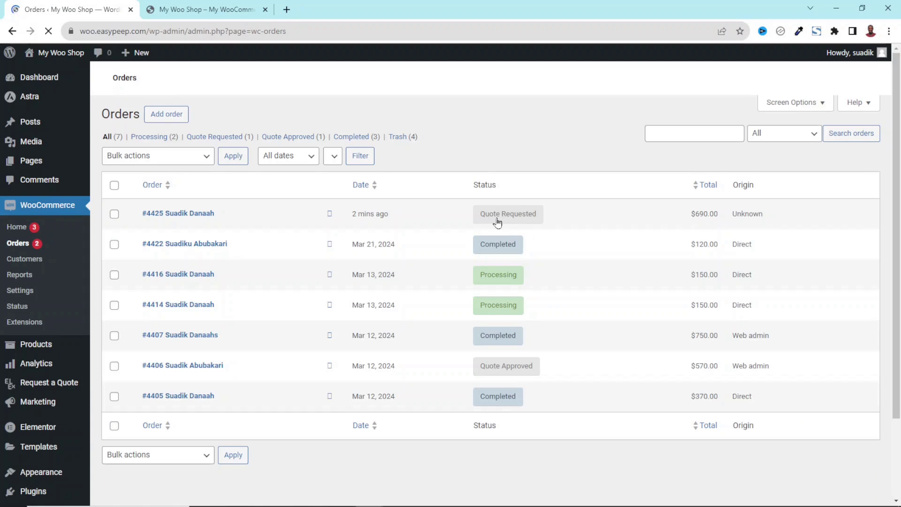
{"action": "mouse_move", "coordinate": [502, 219]}
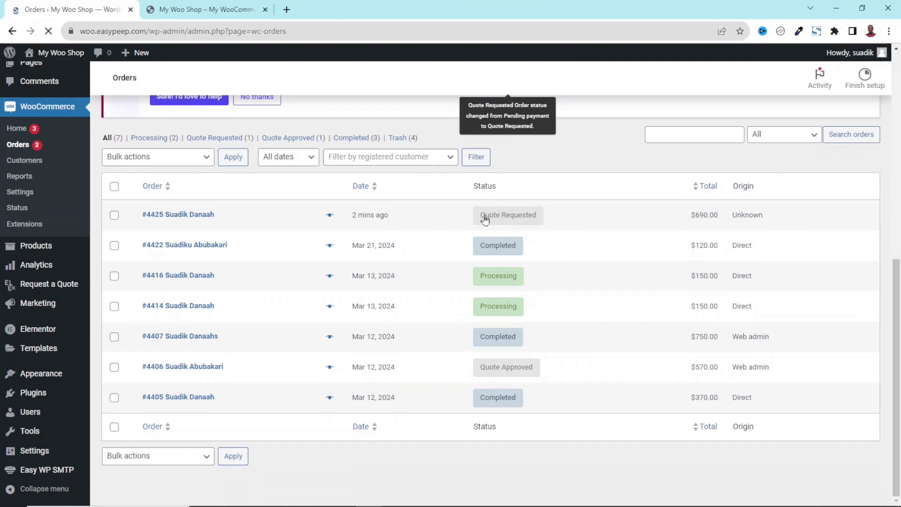
{"action": "left_click", "coordinate": [270, 226]}
{"action": "scroll", "coordinate": [385, 298], "scroll_direction": "down", "scroll_amount": 6}
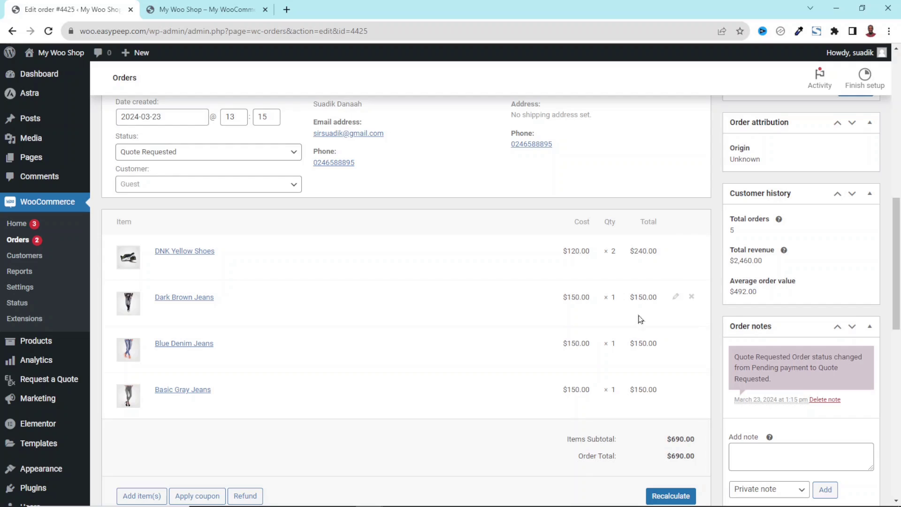
- Change the Dark Brown Jeans line total to 145 and save, giving a $5.00 discount
{"action": "left_click", "coordinate": [676, 297]}
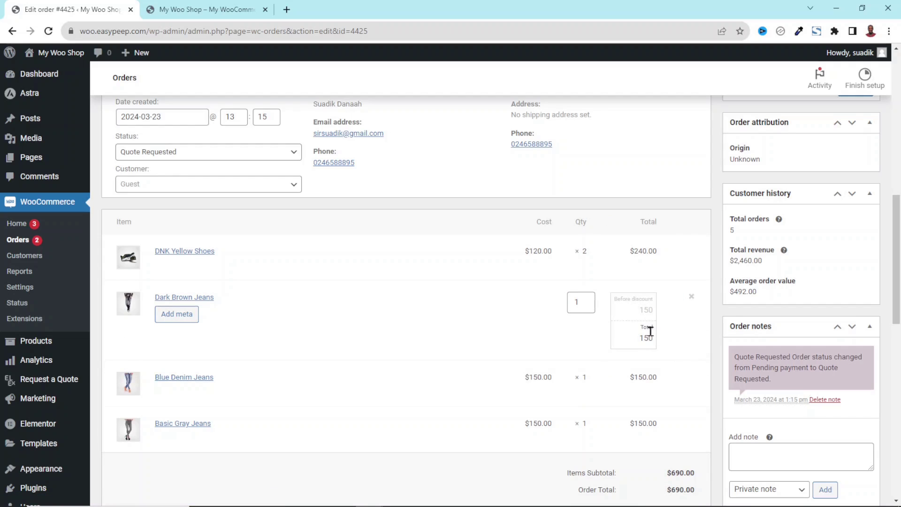
{"action": "left_click_drag", "start_coordinate": [632, 339], "coordinate": [656, 340]}
{"action": "type", "text": "1"}
{"action": "scroll", "coordinate": [664, 346], "scroll_direction": "down", "scroll_amount": 2}
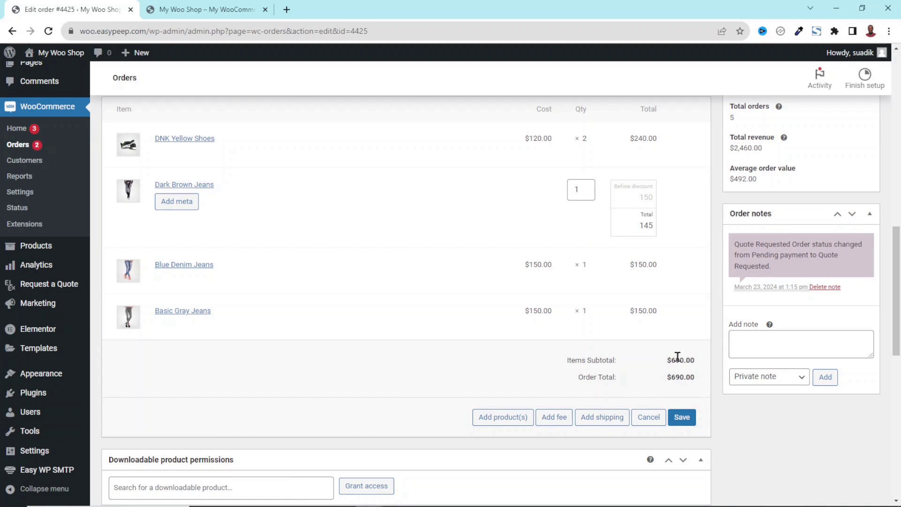
{"action": "left_click", "coordinate": [680, 417]}
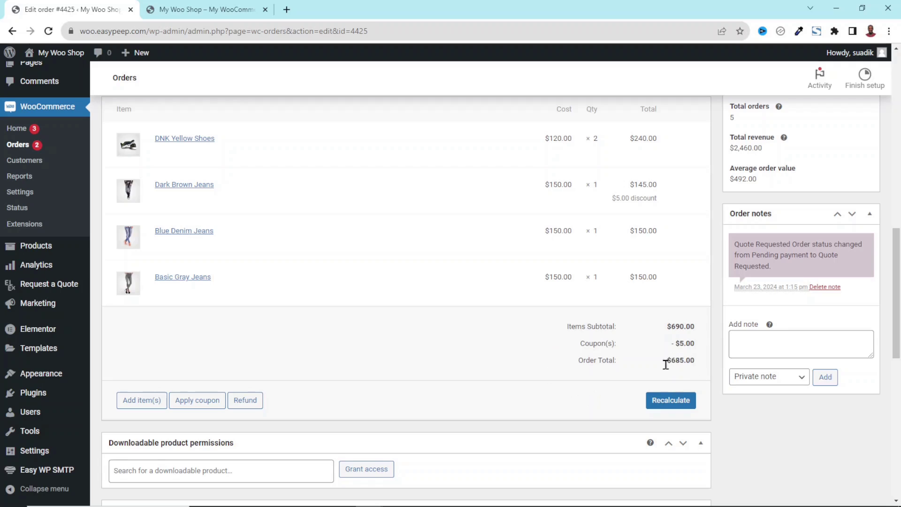
{"action": "left_click_drag", "start_coordinate": [700, 350], "coordinate": [673, 351]}
{"action": "left_click", "coordinate": [694, 345]}
{"action": "scroll", "coordinate": [388, 340], "scroll_direction": "up", "scroll_amount": 5}
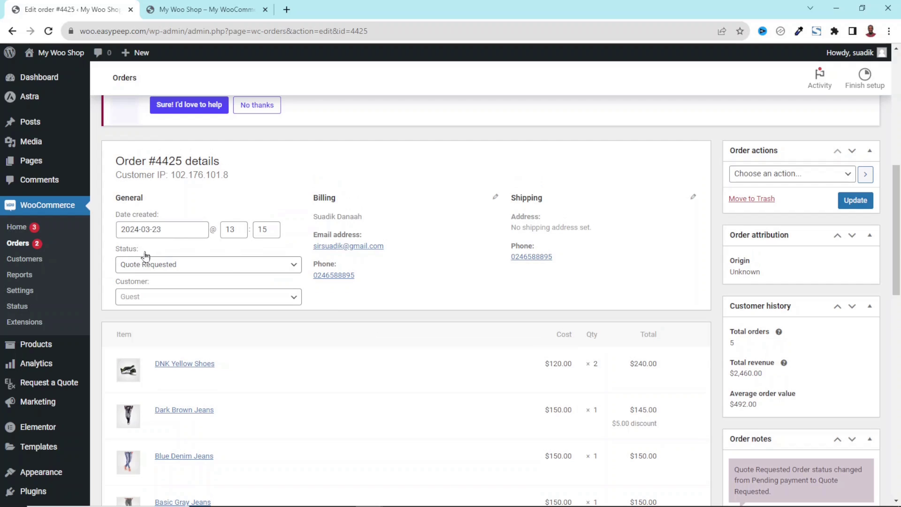
- Switch the quote order's status to Quote Approved and update the order
{"action": "left_click", "coordinate": [223, 267]}
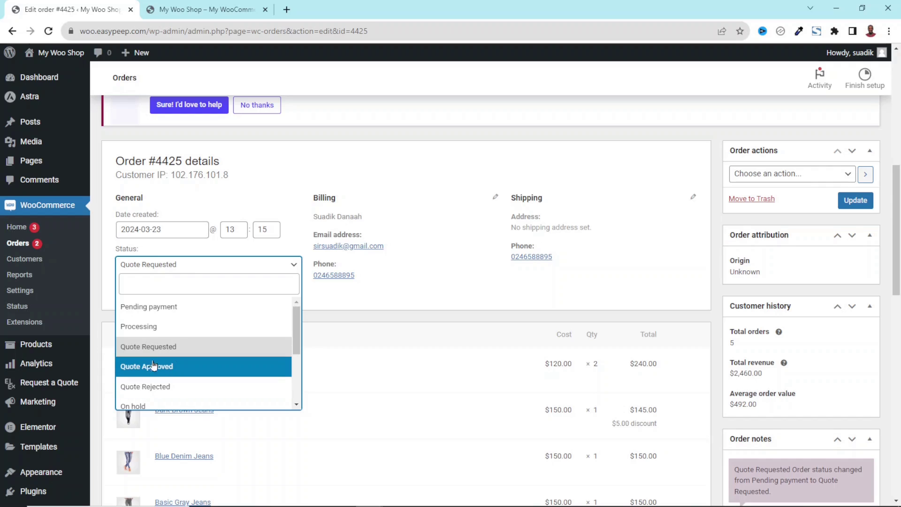
{"action": "left_click", "coordinate": [141, 368]}
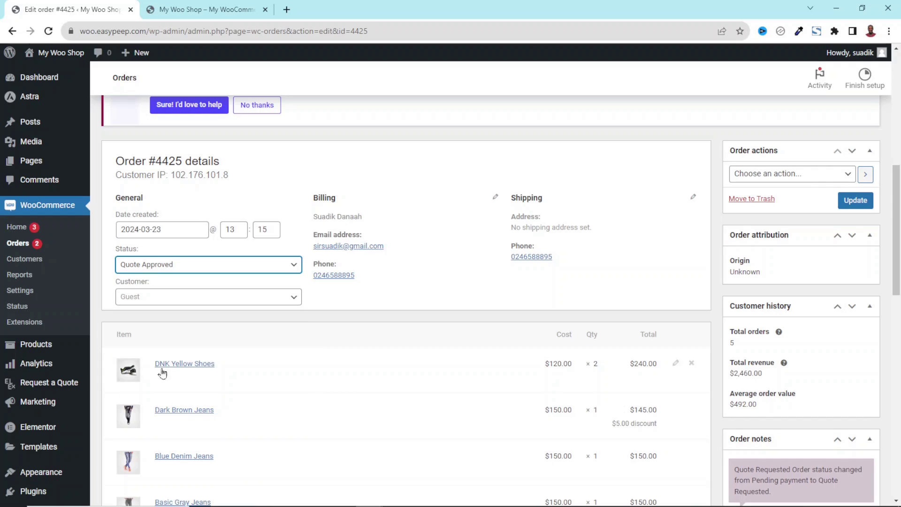
{"action": "left_click", "coordinate": [855, 202]}
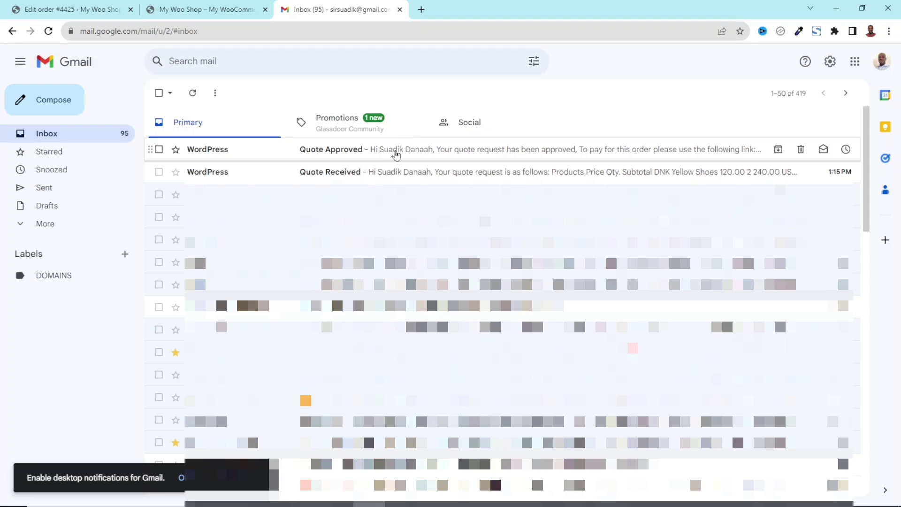
- Open the Quote Approved email and check its 5.00 USD discount and 685.00 USD total
{"action": "left_click", "coordinate": [402, 151]}
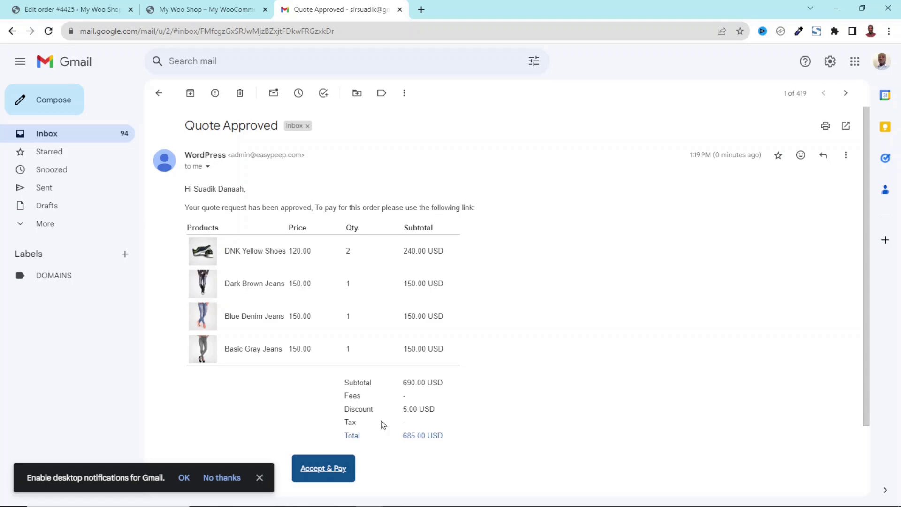
{"action": "left_click_drag", "start_coordinate": [402, 417], "coordinate": [445, 417]}
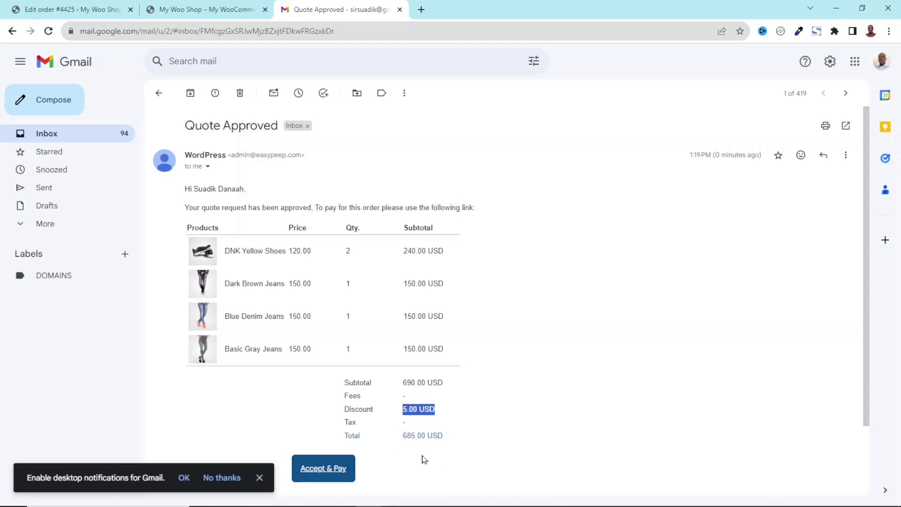
{"action": "scroll", "coordinate": [463, 449], "scroll_direction": "down", "scroll_amount": 2}
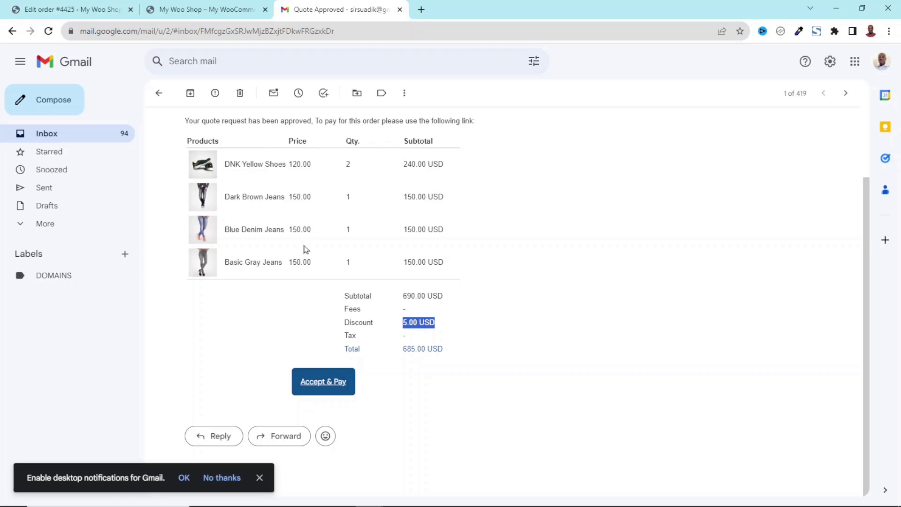
- Open the email's Accept & Pay link privately and pay the order by cash on delivery
{"action": "right_click", "coordinate": [315, 386]}
{"action": "left_click", "coordinate": [384, 414]}
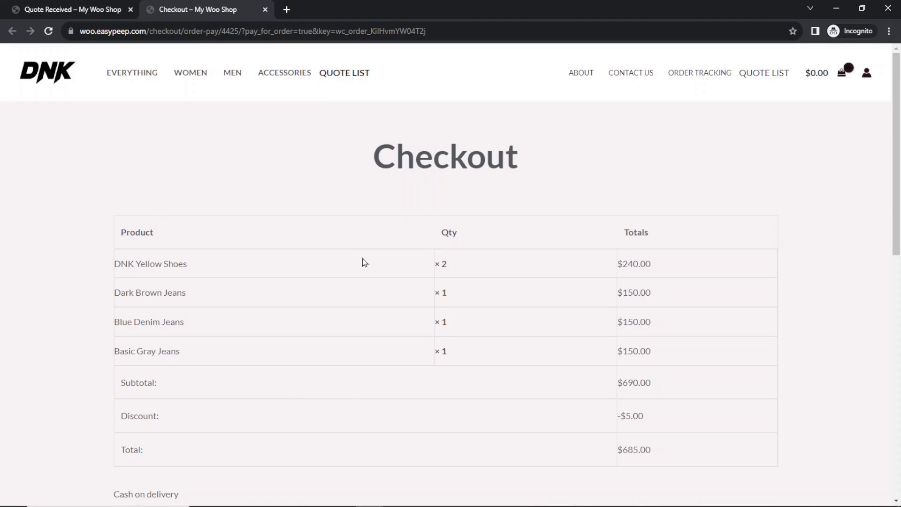
{"action": "scroll", "coordinate": [419, 263], "scroll_direction": "down", "scroll_amount": 5}
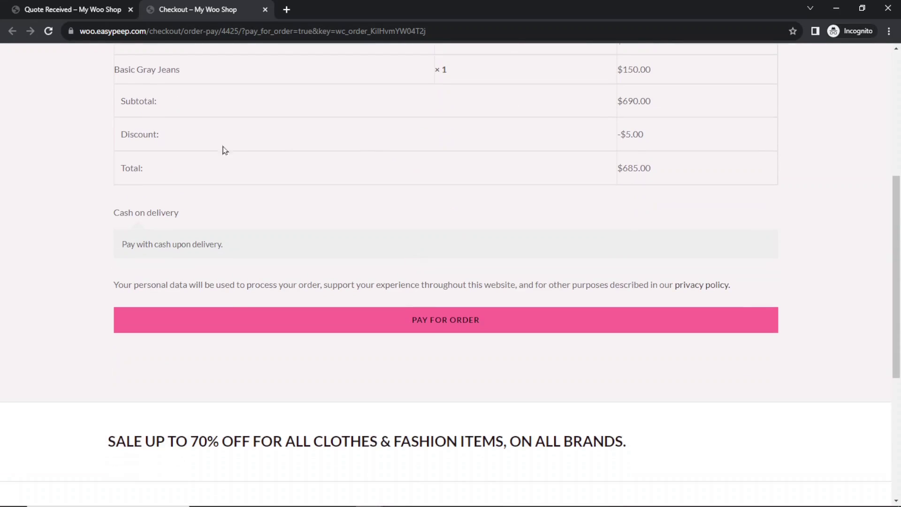
{"action": "left_click_drag", "start_coordinate": [122, 244], "coordinate": [237, 249]}
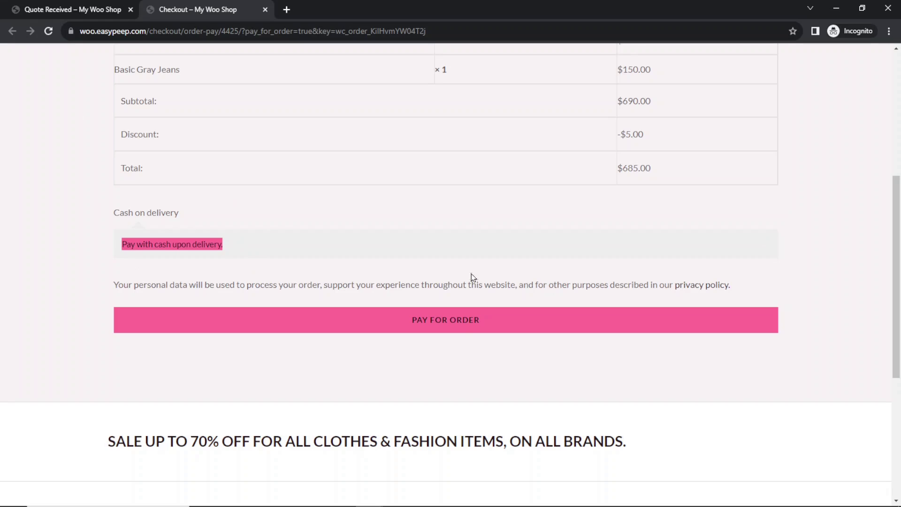
{"action": "left_click", "coordinate": [444, 331]}
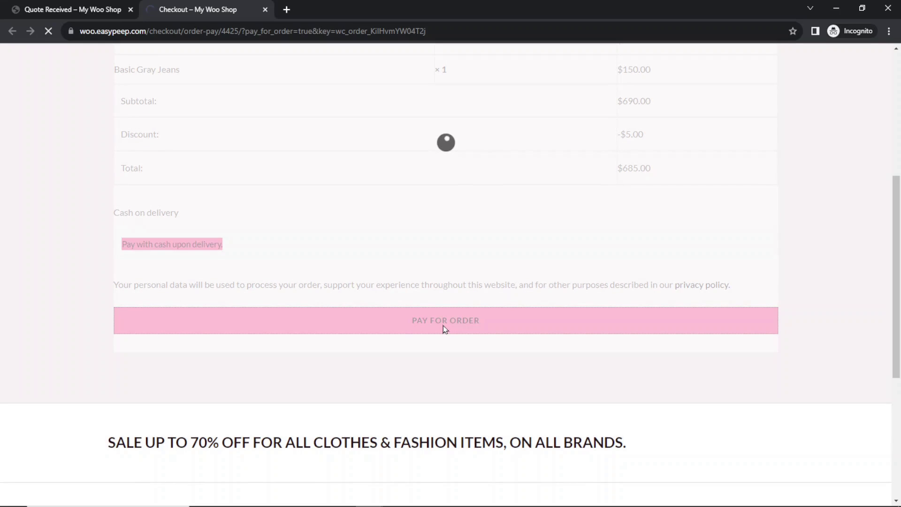
{"action": "left_click_drag", "start_coordinate": [103, 216], "coordinate": [424, 226]}
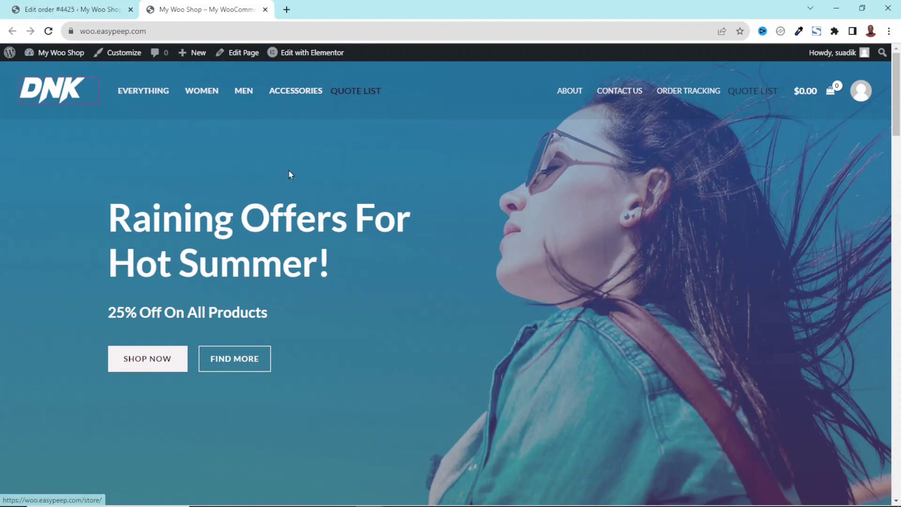
- Scroll through the storefront's Quotes List page and its request form
{"action": "left_click", "coordinate": [356, 98]}
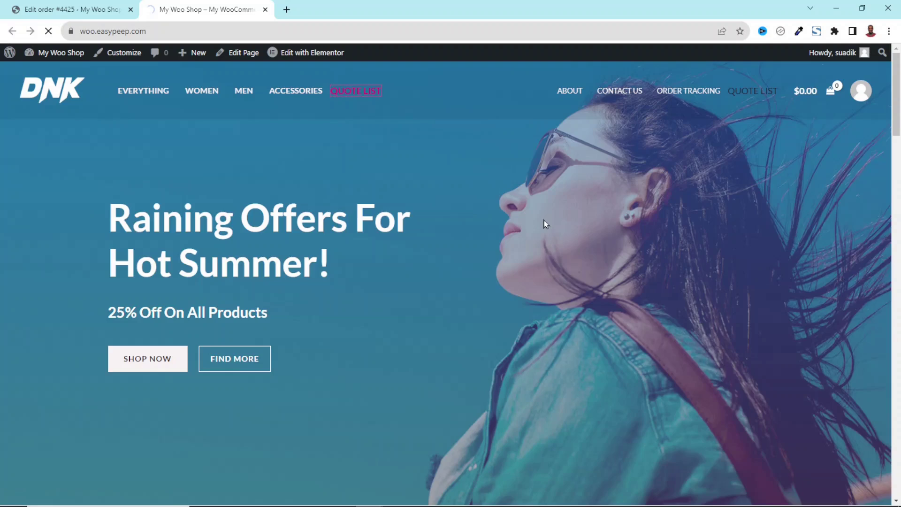
{"action": "scroll", "coordinate": [555, 352], "scroll_direction": "down", "scroll_amount": 5}
{"action": "scroll", "coordinate": [556, 352], "scroll_direction": "up", "scroll_amount": 4}
{"action": "scroll", "coordinate": [558, 354], "scroll_direction": "up", "scroll_amount": 2}
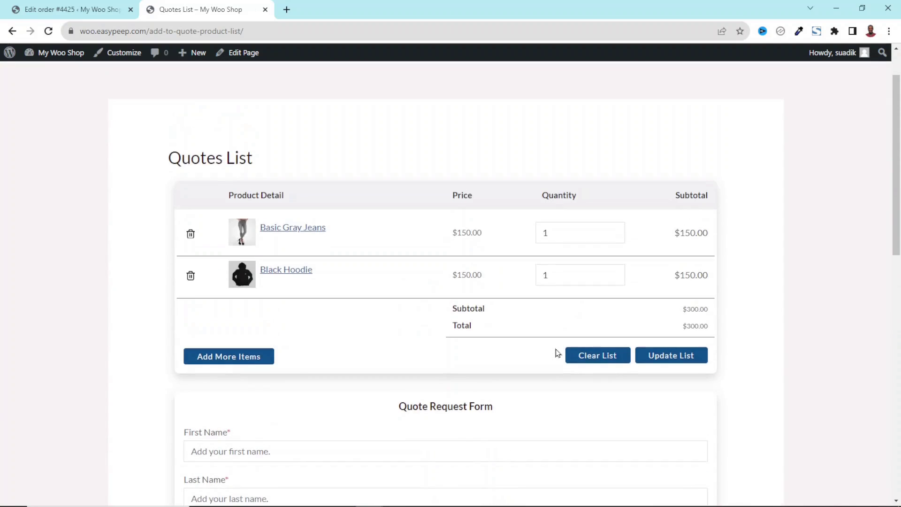
{"action": "scroll", "coordinate": [556, 320], "scroll_direction": "down", "scroll_amount": 6}
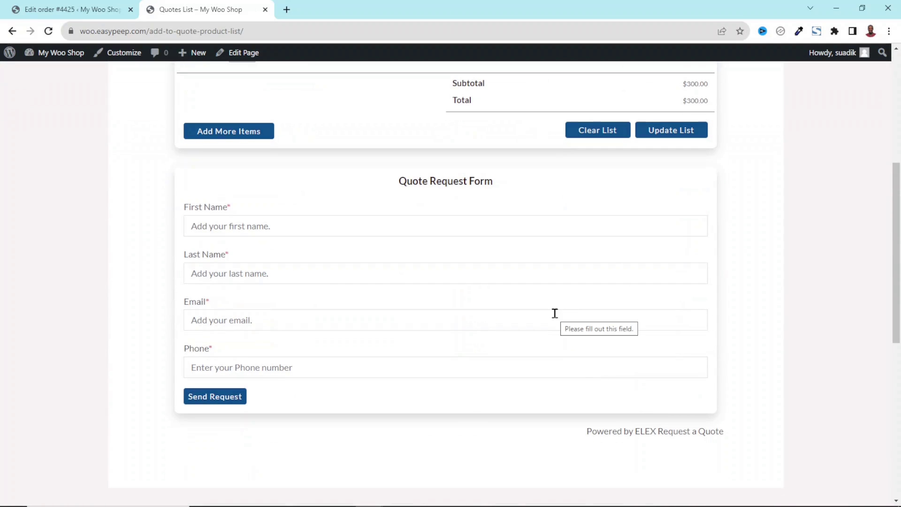
{"action": "scroll", "coordinate": [554, 313], "scroll_direction": "up", "scroll_amount": 6}
{"action": "scroll", "coordinate": [556, 315], "scroll_direction": "down", "scroll_amount": 2}
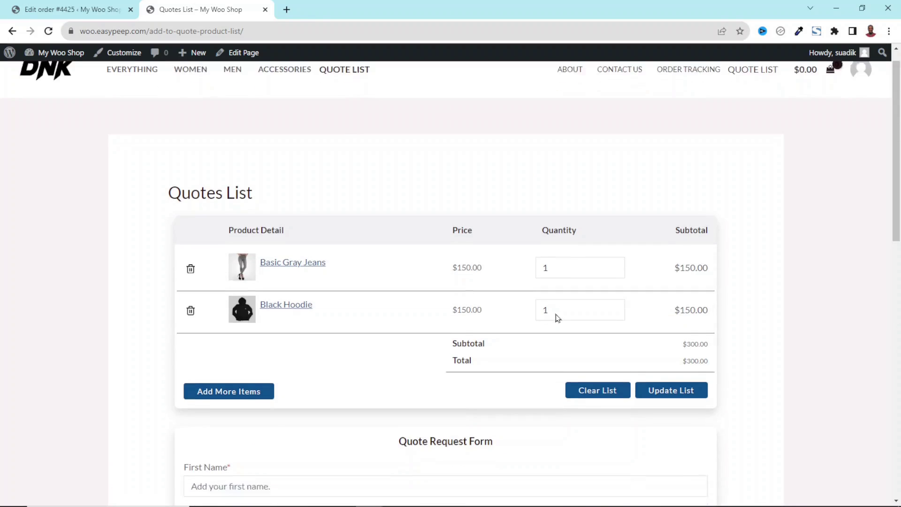
- Return to the order edit tab and open the Request a Quote plugin settings
{"action": "left_click", "coordinate": [72, 8]}
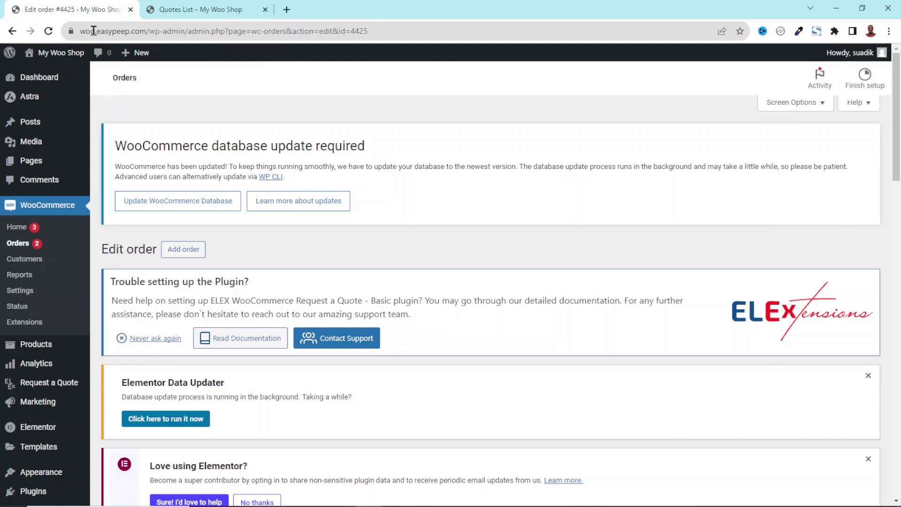
{"action": "mouse_move", "coordinate": [35, 385]}
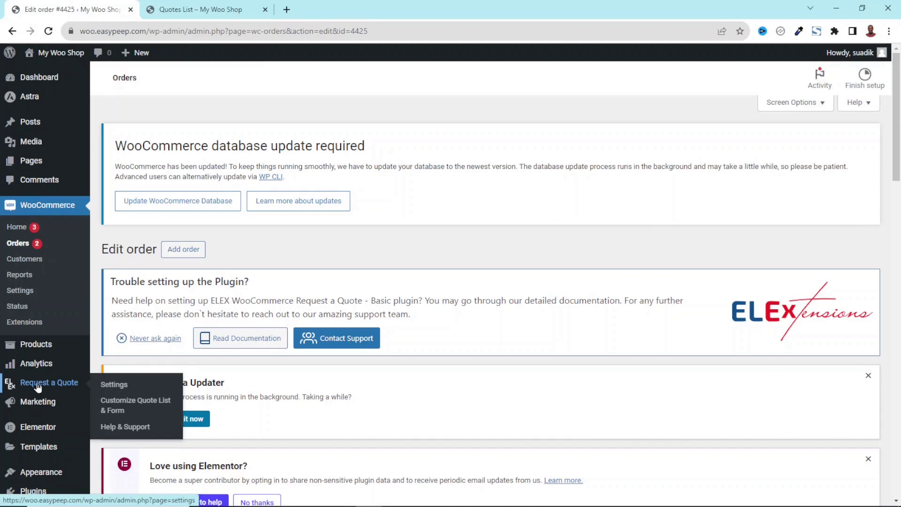
{"action": "left_click", "coordinate": [126, 386]}
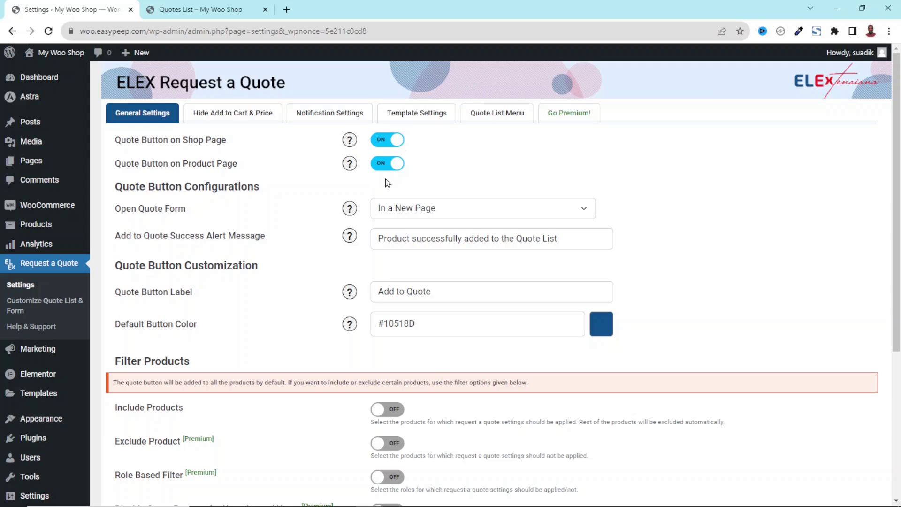
- Open My Woo Shop's Visit Store link in a new tab and switch to it
{"action": "mouse_move", "coordinate": [66, 55]}
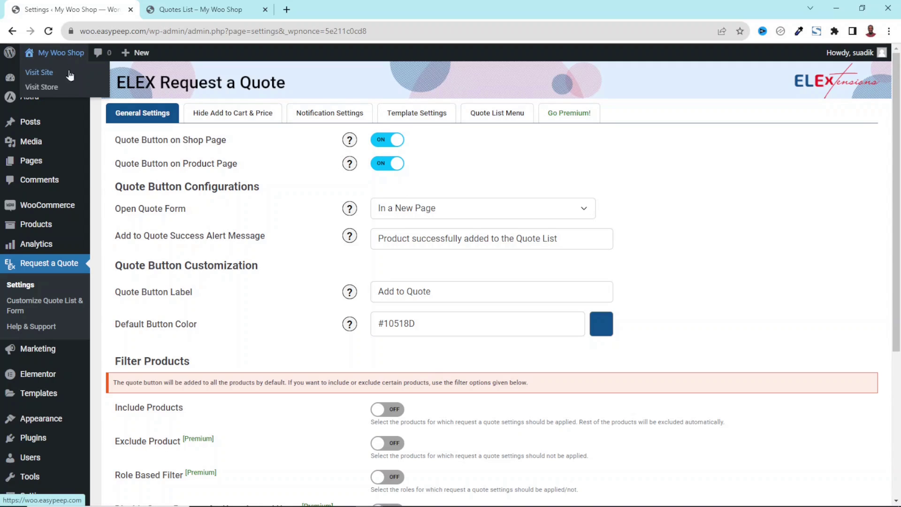
{"action": "right_click", "coordinate": [50, 85]}
{"action": "left_click", "coordinate": [54, 91]}
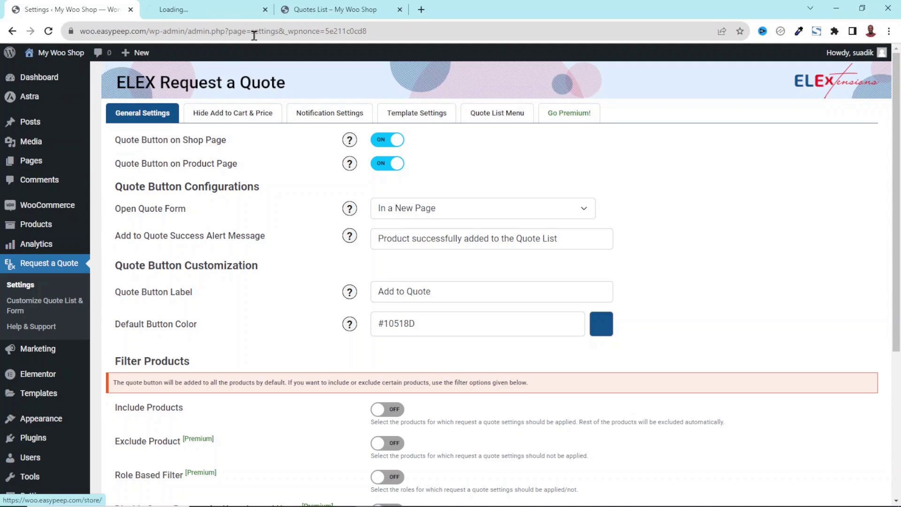
{"action": "left_click", "coordinate": [211, 15]}
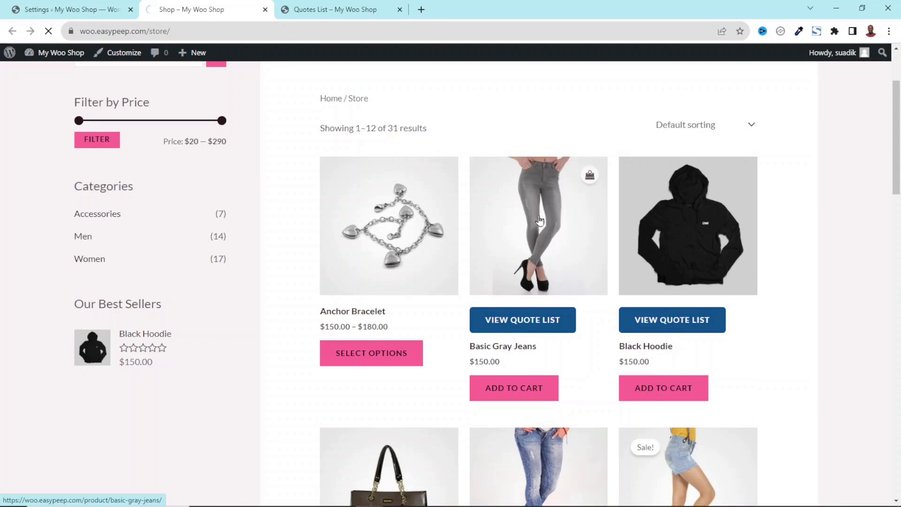
- Open the Basic Gray Jeans product page, then the Slim Fit Blue Jeans product page from Related products
{"action": "left_click", "coordinate": [540, 221]}
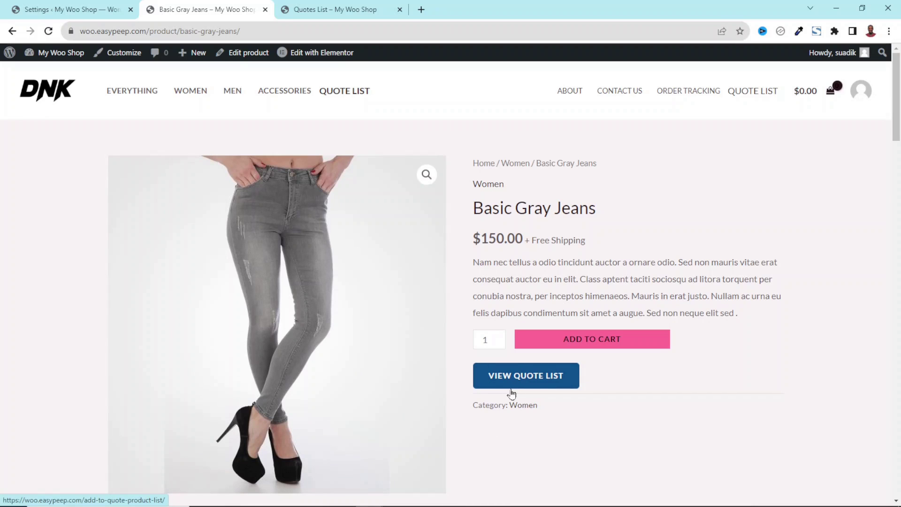
{"action": "scroll", "coordinate": [332, 348], "scroll_direction": "down", "scroll_amount": 12}
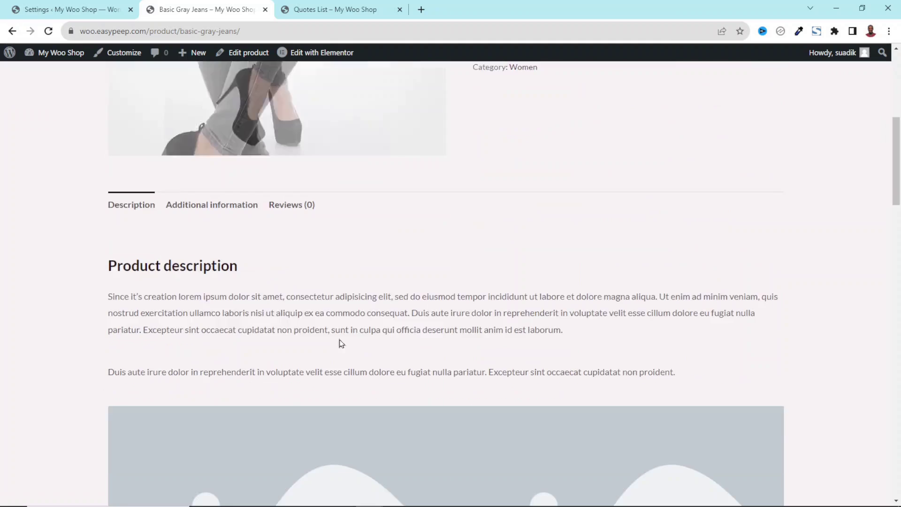
{"action": "scroll", "coordinate": [459, 379], "scroll_direction": "down", "scroll_amount": 15}
{"action": "scroll", "coordinate": [459, 379], "scroll_direction": "up", "scroll_amount": 5}
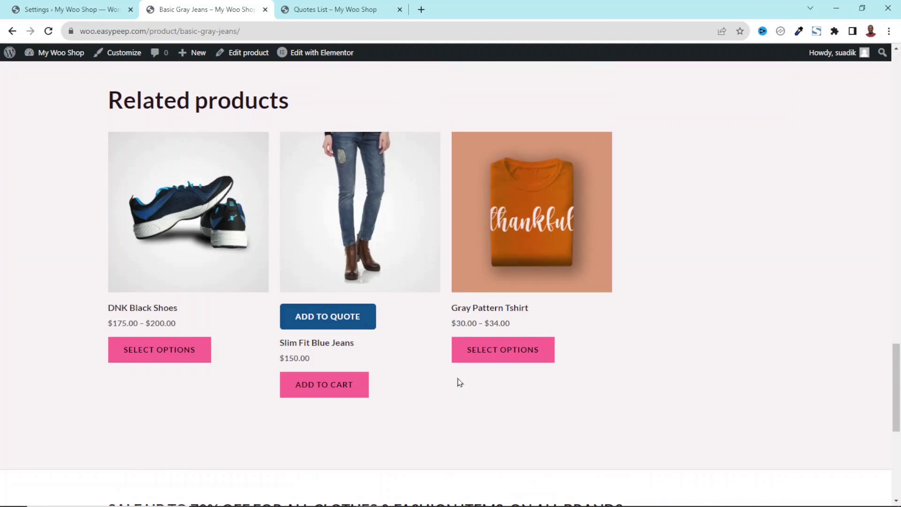
{"action": "left_click", "coordinate": [372, 206]}
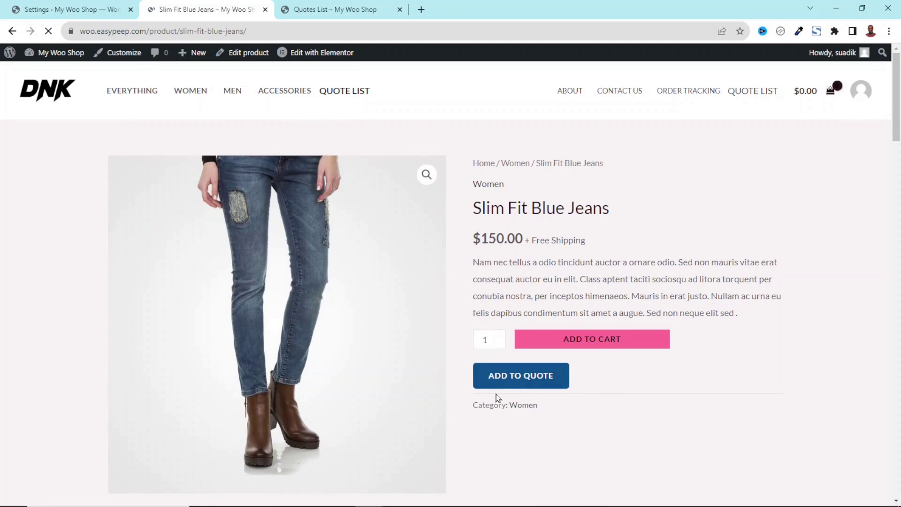
- Open the EVERYTHING store page in a new tab, view it, then return to the quote settings
{"action": "right_click", "coordinate": [127, 92]}
{"action": "left_click", "coordinate": [165, 101]}
{"action": "left_click", "coordinate": [322, 8]}
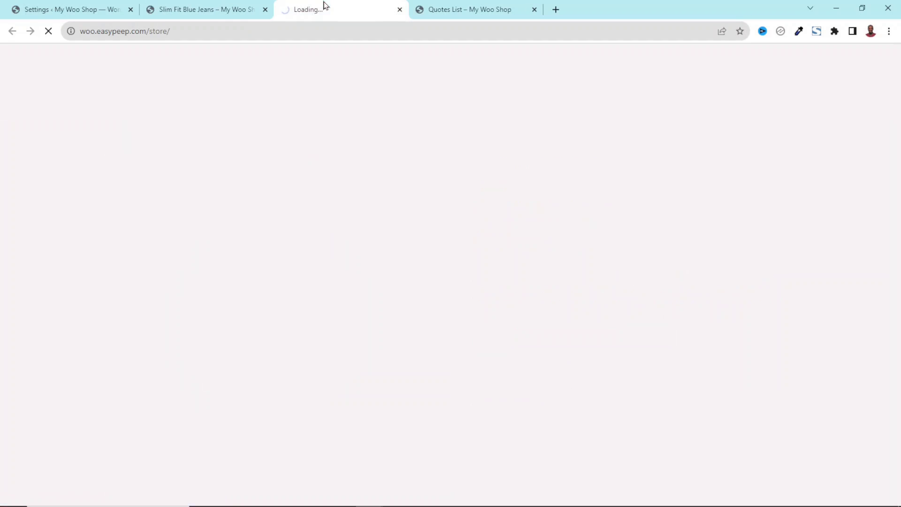
{"action": "scroll", "coordinate": [604, 365], "scroll_direction": "down", "scroll_amount": 5}
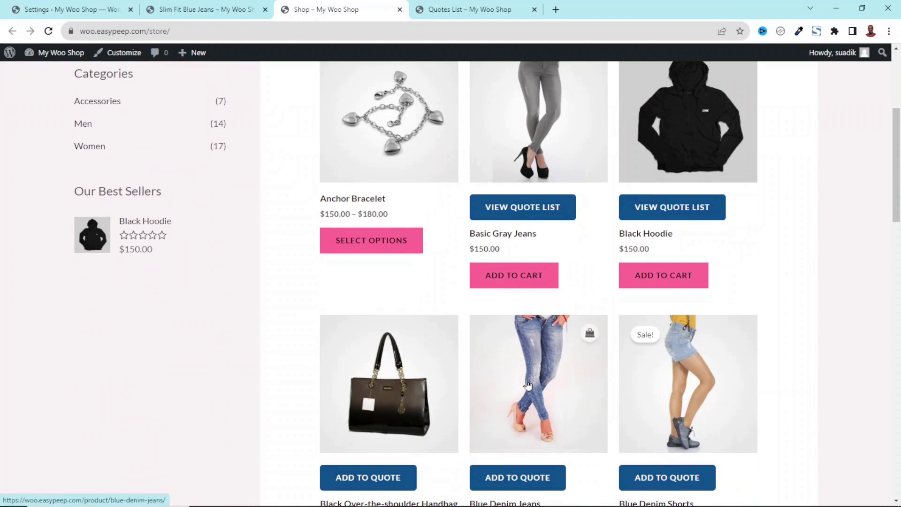
{"action": "left_click", "coordinate": [70, 10]}
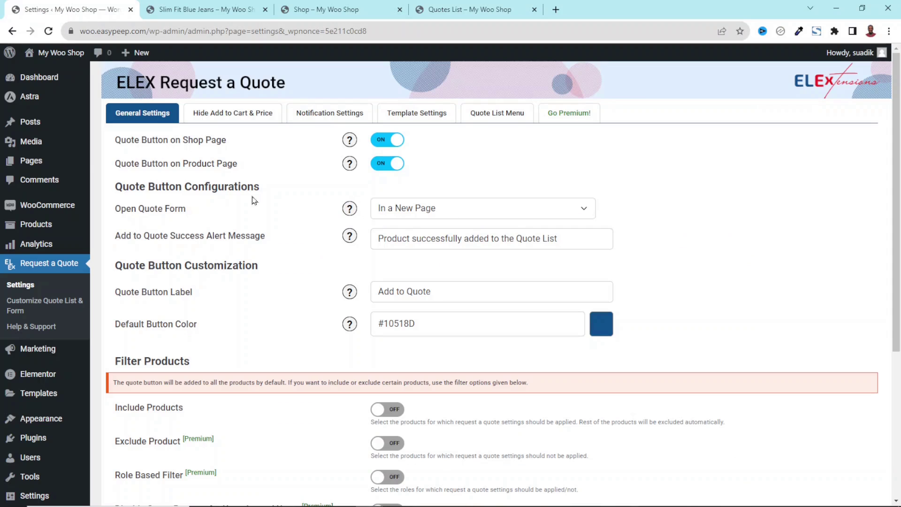
- Switch off Quote Button on Shop Page and Product Page, then save
{"action": "left_click", "coordinate": [380, 141]}
{"action": "left_click", "coordinate": [381, 164]}
{"action": "scroll", "coordinate": [363, 311], "scroll_direction": "down", "scroll_amount": 1}
{"action": "scroll", "coordinate": [363, 311], "scroll_direction": "down", "scroll_amount": 5}
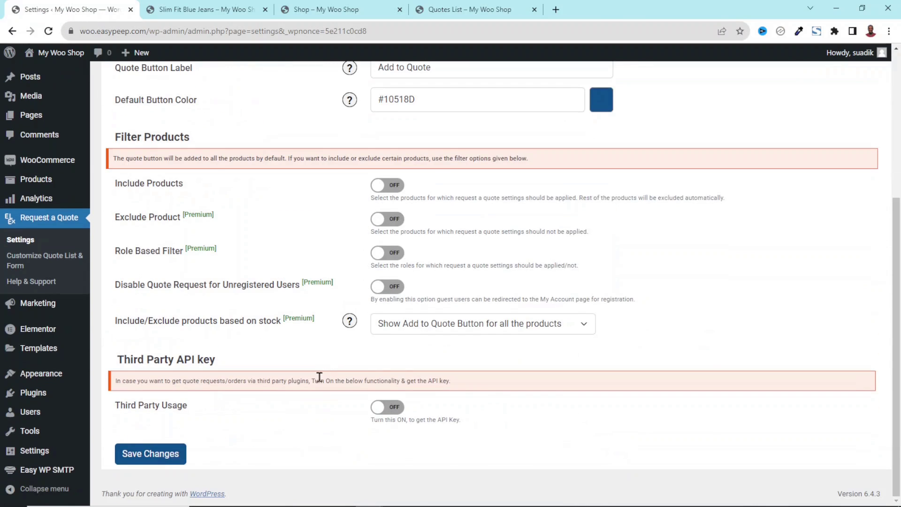
{"action": "left_click", "coordinate": [141, 465]}
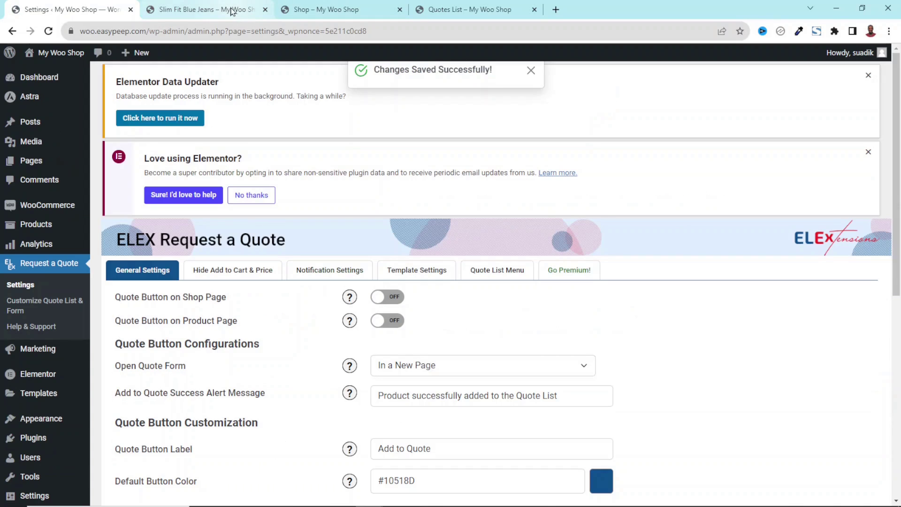
- Reload the Slim Fit Blue Jeans and store tabs to confirm only cart buttons remain
{"action": "left_click", "coordinate": [231, 11]}
{"action": "left_click", "coordinate": [49, 33]}
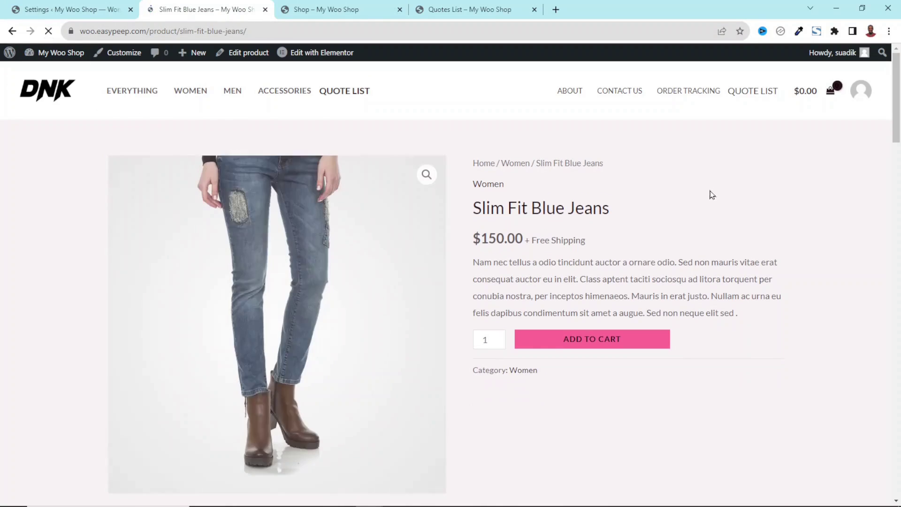
{"action": "left_click", "coordinate": [318, 9]}
{"action": "left_click", "coordinate": [48, 31]}
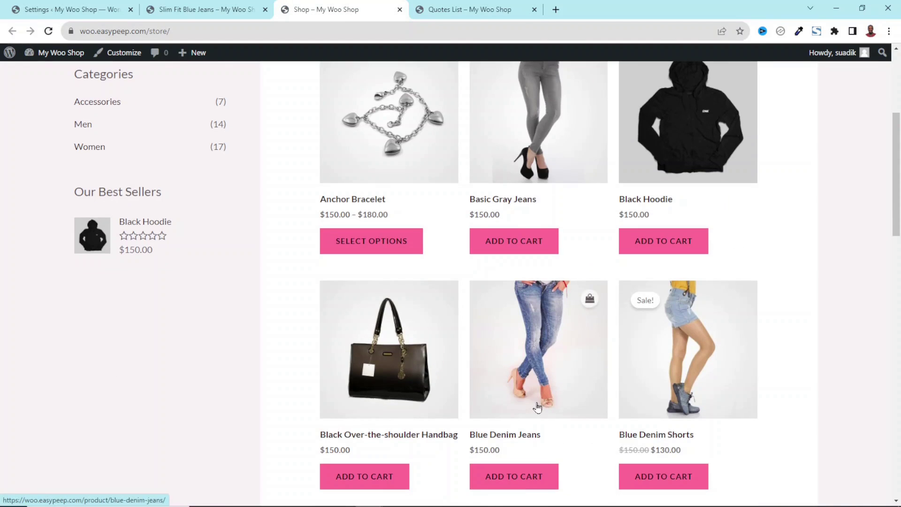
{"action": "left_click", "coordinate": [60, 9]}
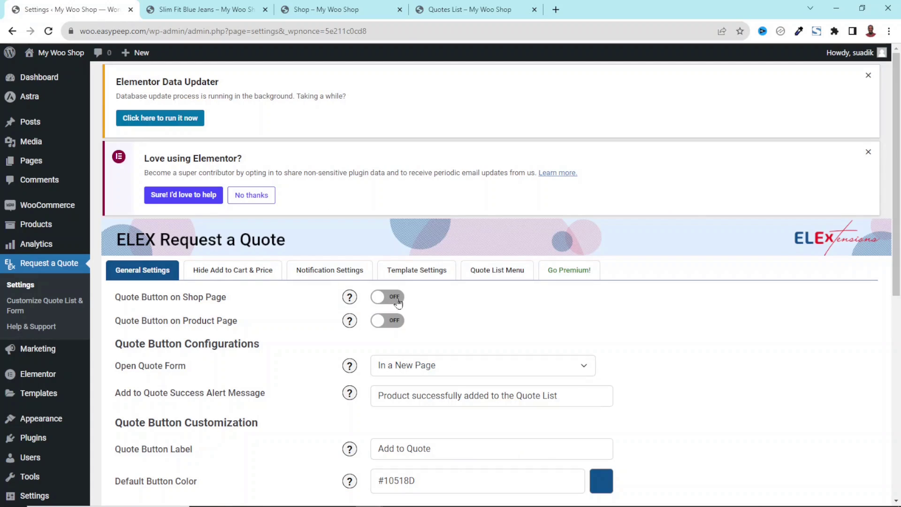
- Switch both quote buttons back on and glance at the Quotes List page
{"action": "left_click", "coordinate": [394, 320]}
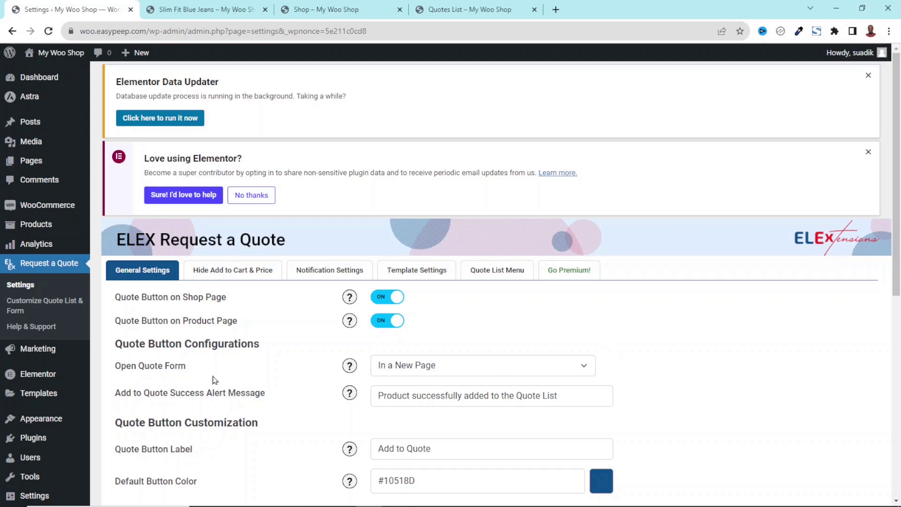
{"action": "left_click", "coordinate": [454, 369]}
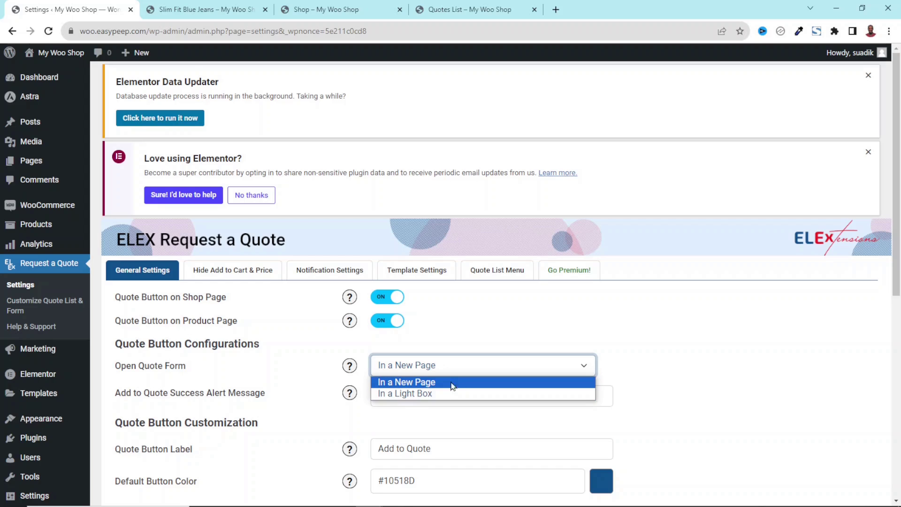
{"action": "left_click", "coordinate": [464, 14]}
{"action": "left_click", "coordinate": [61, 9]}
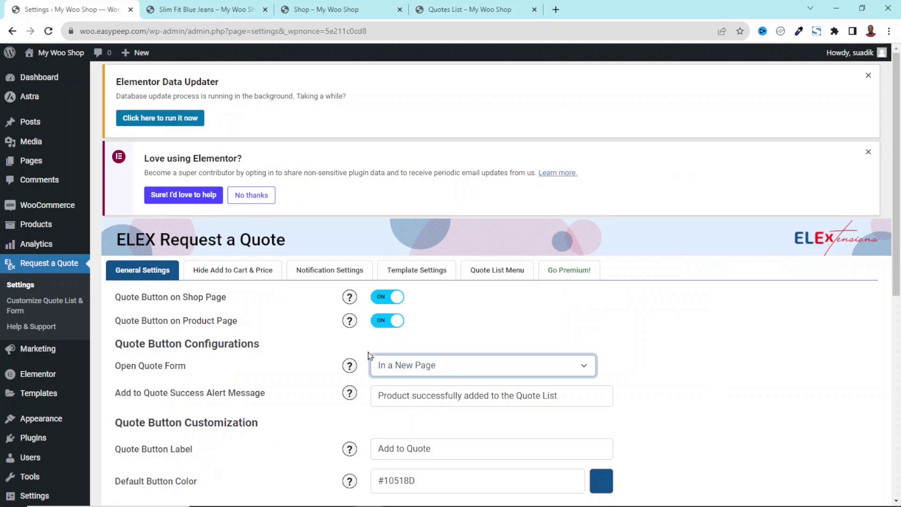
- Set Open Quote Form to In a Light Box, save, and reload the store to check
{"action": "left_click", "coordinate": [462, 368]}
{"action": "left_click", "coordinate": [416, 394]}
{"action": "scroll", "coordinate": [667, 413], "scroll_direction": "down", "scroll_amount": 8}
{"action": "left_click", "coordinate": [150, 454]}
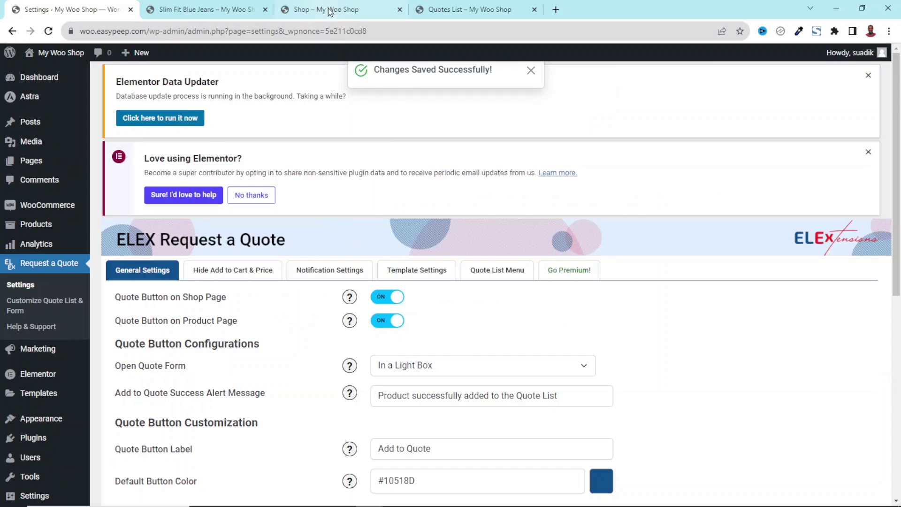
{"action": "left_click", "coordinate": [329, 9]}
{"action": "left_click", "coordinate": [49, 33]}
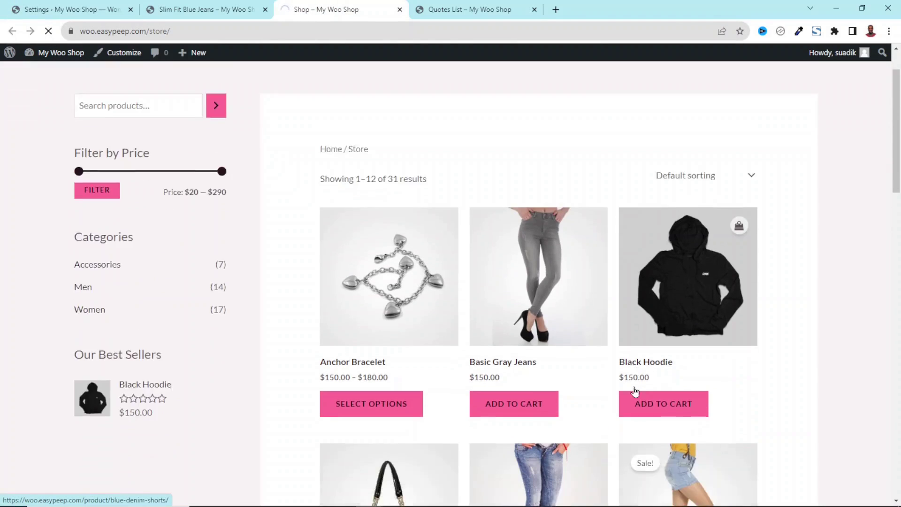
{"action": "scroll", "coordinate": [635, 391], "scroll_direction": "down", "scroll_amount": 3}
- Review the light-box quote list with Basic Gray Jeans and Black Hoodie ($300.00), then close it
{"action": "left_click", "coordinate": [528, 211]}
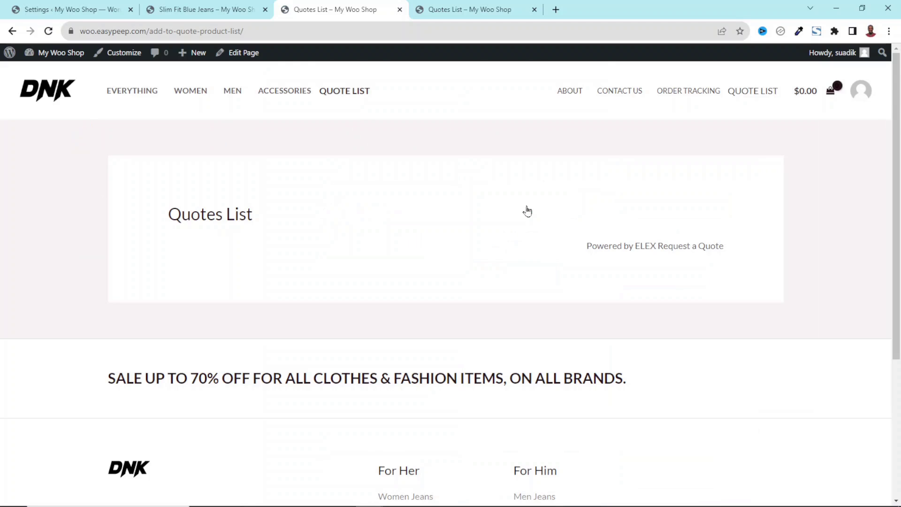
{"action": "scroll", "coordinate": [584, 254], "scroll_direction": "down", "scroll_amount": 2}
{"action": "scroll", "coordinate": [583, 254], "scroll_direction": "up", "scroll_amount": 2}
{"action": "scroll", "coordinate": [582, 272], "scroll_direction": "down", "scroll_amount": 4}
{"action": "scroll", "coordinate": [826, 282], "scroll_direction": "up", "scroll_amount": 4}
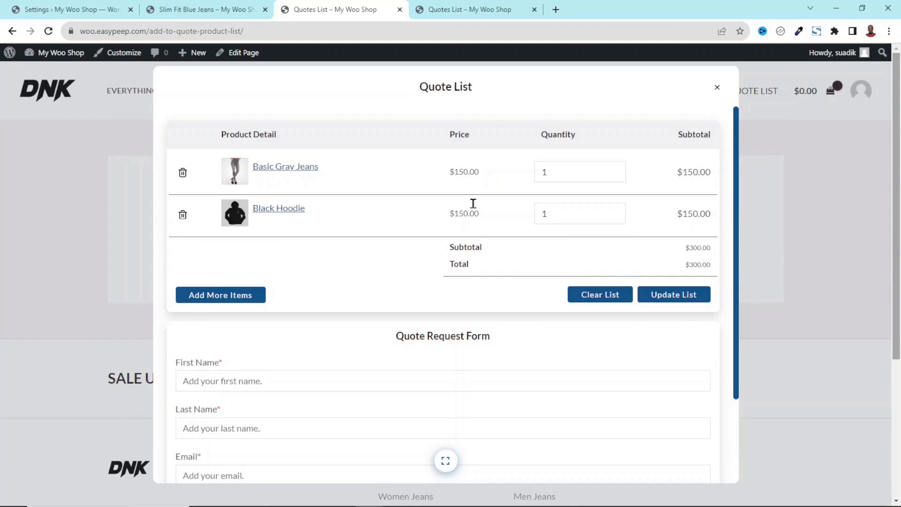
{"action": "scroll", "coordinate": [474, 203], "scroll_direction": "down", "scroll_amount": 2}
{"action": "scroll", "coordinate": [471, 188], "scroll_direction": "up", "scroll_amount": 2}
{"action": "scroll", "coordinate": [472, 190], "scroll_direction": "down", "scroll_amount": 2}
{"action": "scroll", "coordinate": [472, 190], "scroll_direction": "up", "scroll_amount": 2}
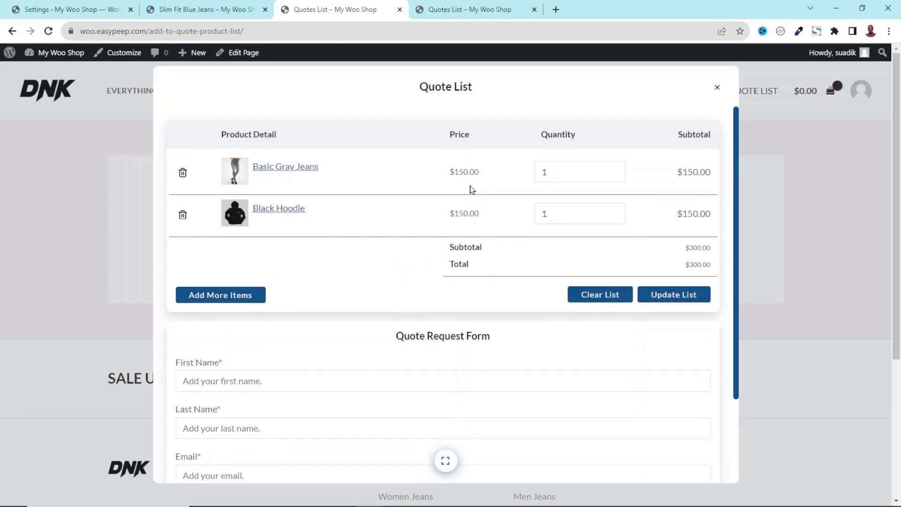
{"action": "left_click", "coordinate": [717, 88]}
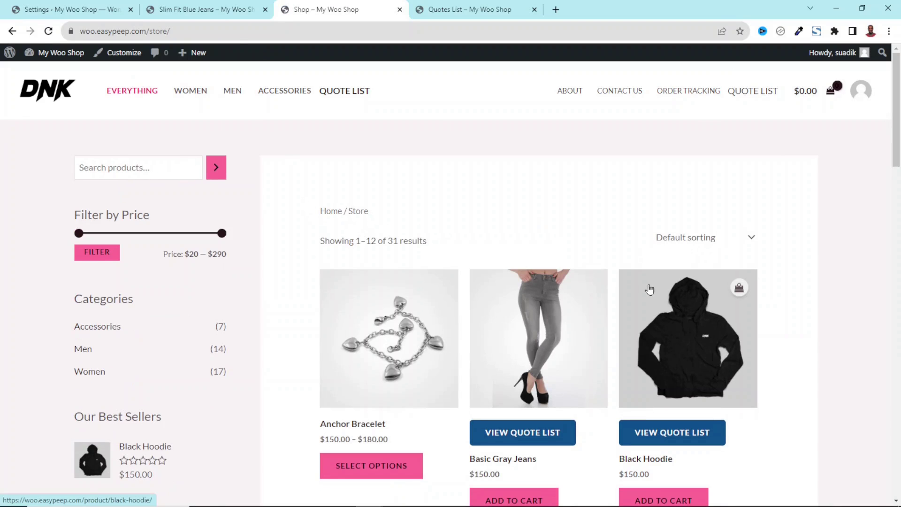
{"action": "left_click", "coordinate": [76, 14]}
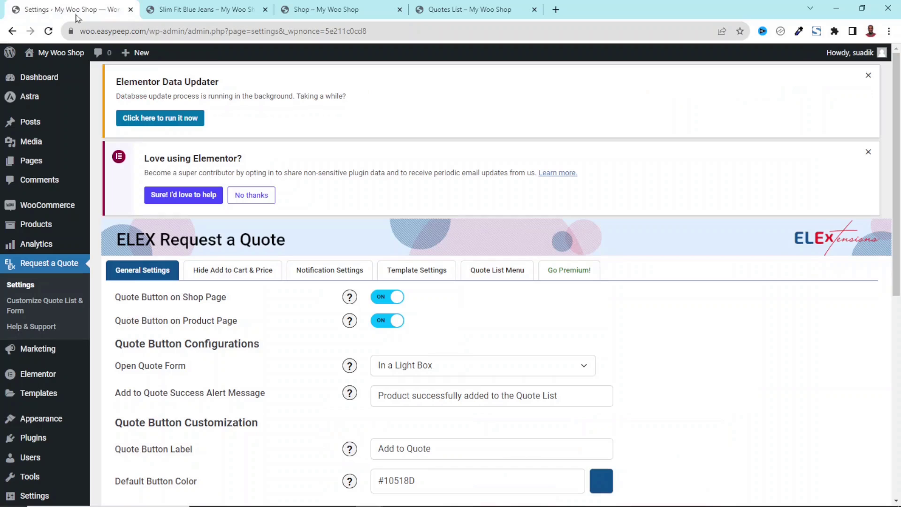
- Set the quote form to open in a new page
{"action": "left_click", "coordinate": [478, 370]}
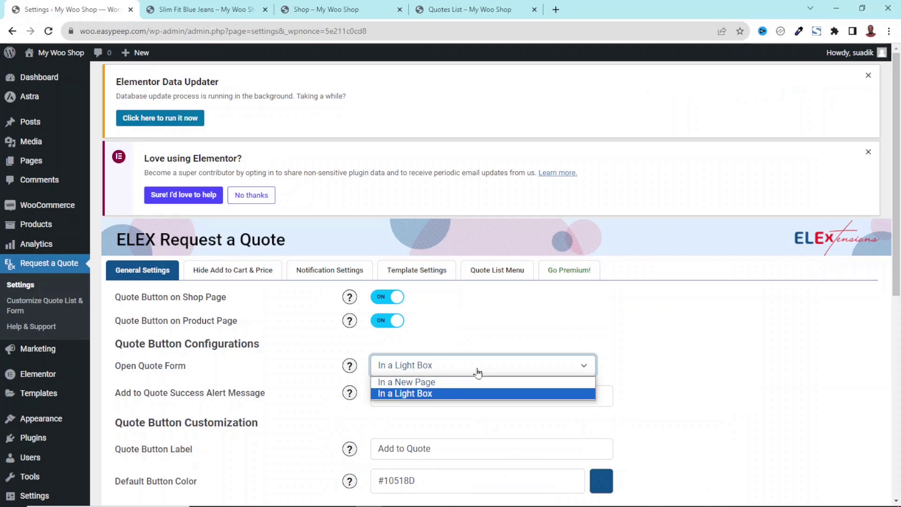
{"action": "left_click", "coordinate": [429, 382]}
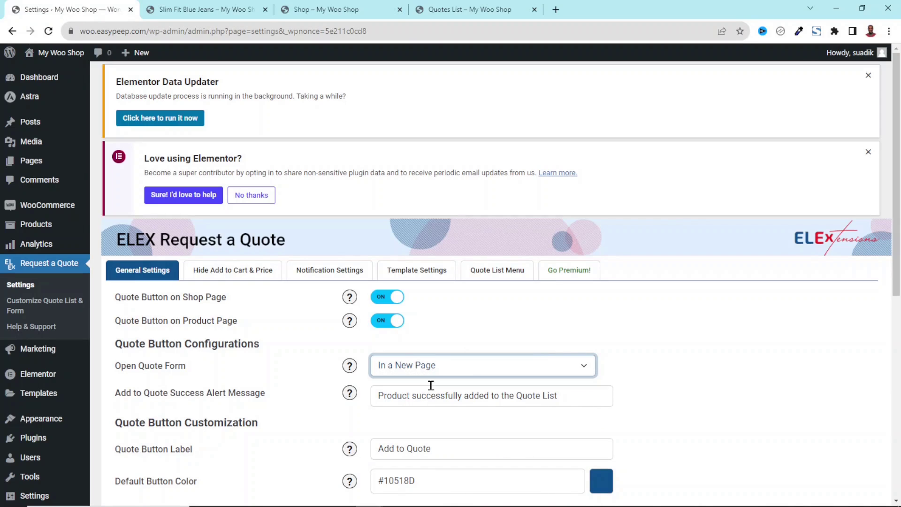
{"action": "scroll", "coordinate": [723, 374], "scroll_direction": "down", "scroll_amount": 4}
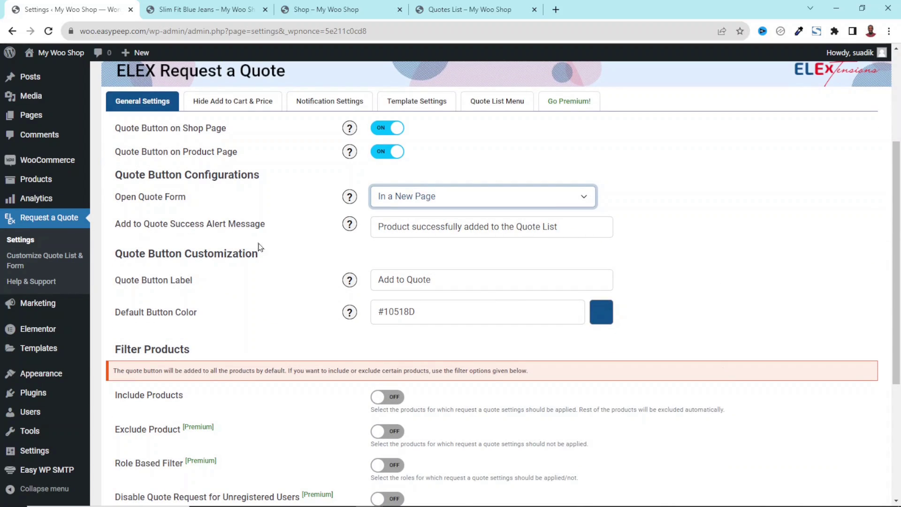
- Replace 'Add' in the quote button label with 'Request', making it 'Request to Quote'
{"action": "left_click_drag", "start_coordinate": [566, 227], "coordinate": [340, 249]}
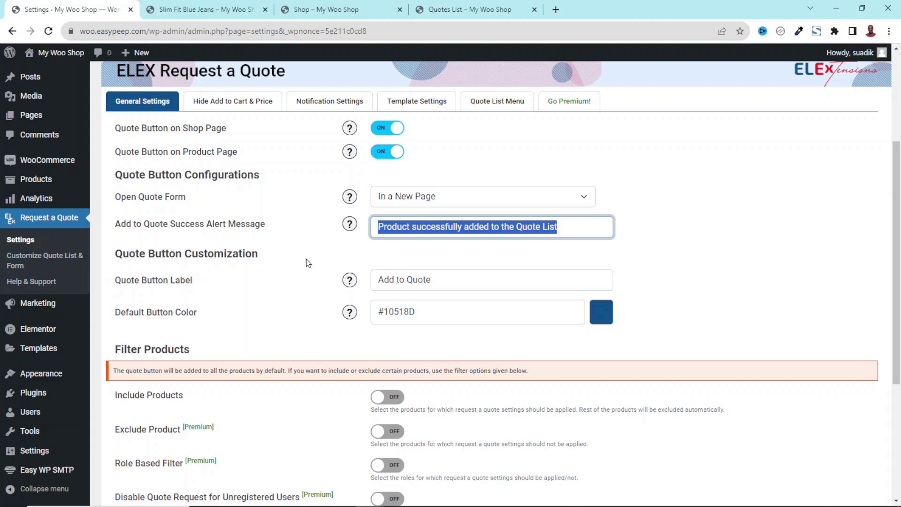
{"action": "left_click_drag", "start_coordinate": [460, 280], "coordinate": [373, 284]}
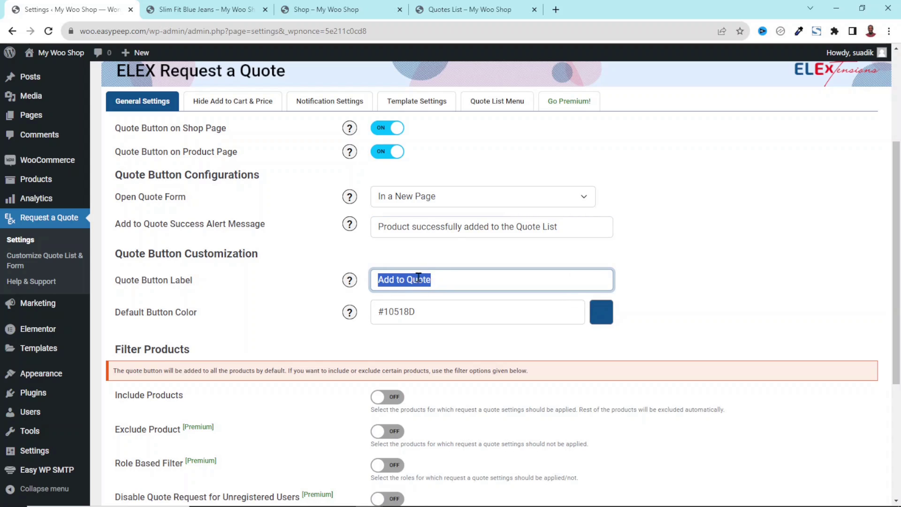
{"action": "double_click", "coordinate": [379, 283]}
{"action": "type", "text": "Requesst"}
{"action": "key", "text": "BackSpace"}
{"action": "key", "text": "BackSpace"}
{"action": "type", "text": "t"}
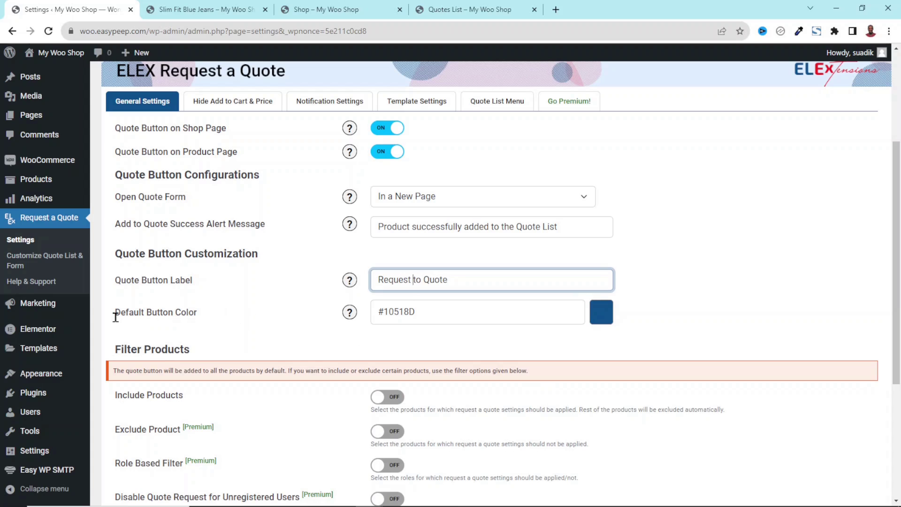
- Set the Default Button Color to crimson #cc003d in the colour picker
{"action": "left_click", "coordinate": [604, 313]}
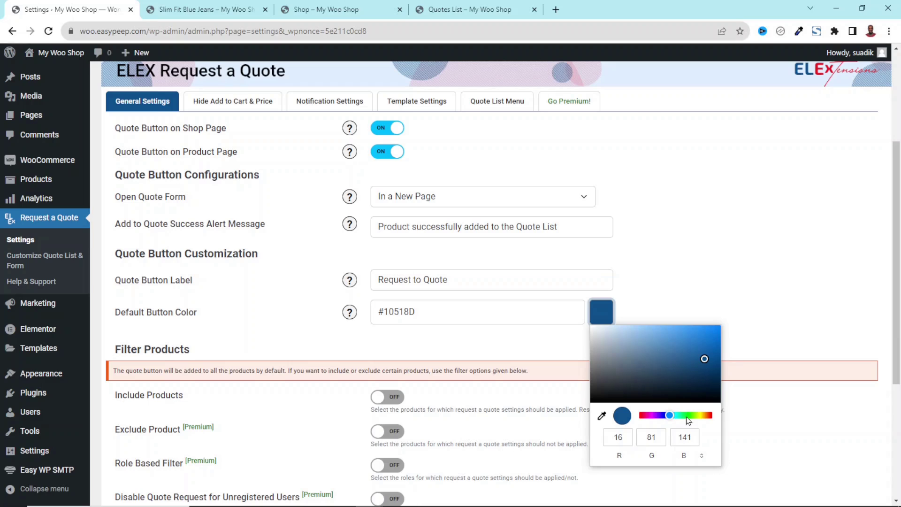
{"action": "left_click", "coordinate": [645, 416]}
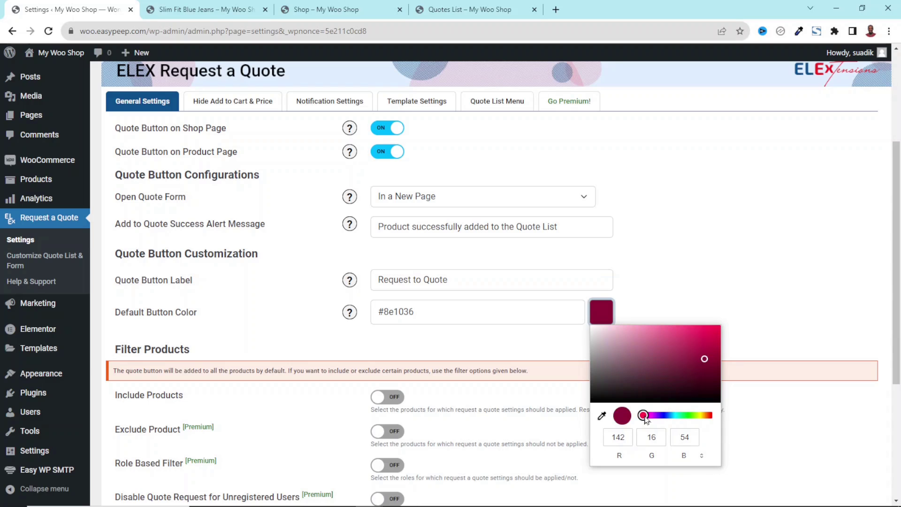
{"action": "left_click", "coordinate": [699, 342]}
{"action": "left_click_drag", "start_coordinate": [703, 341], "coordinate": [726, 344]}
{"action": "left_click", "coordinate": [743, 256]}
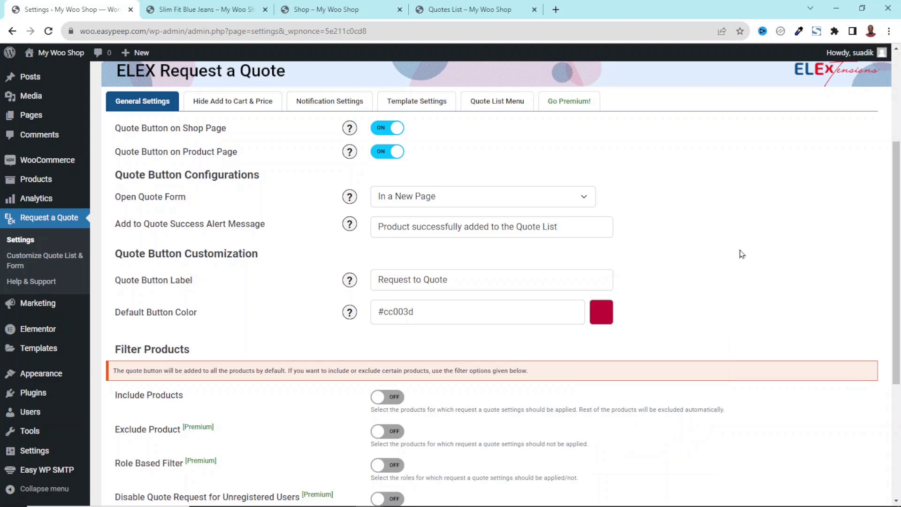
{"action": "scroll", "coordinate": [514, 439], "scroll_direction": "down", "scroll_amount": 2}
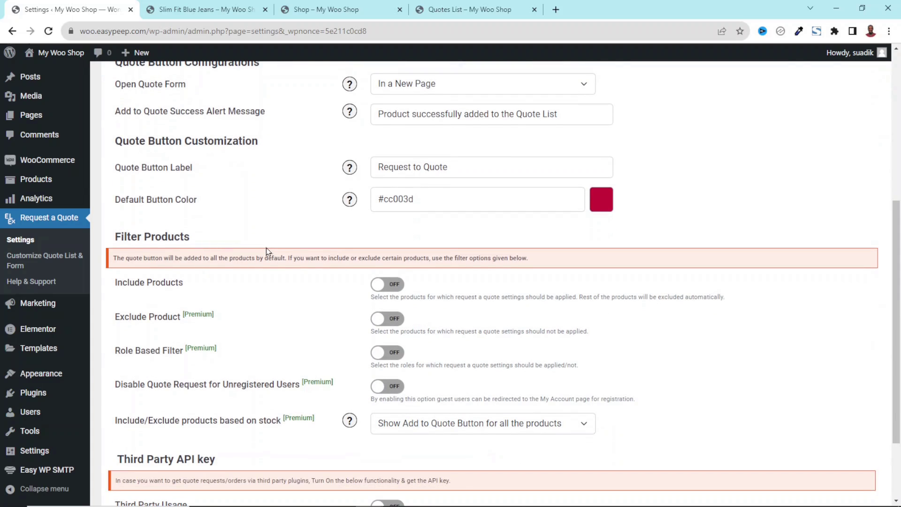
{"action": "left_click", "coordinate": [397, 288]}
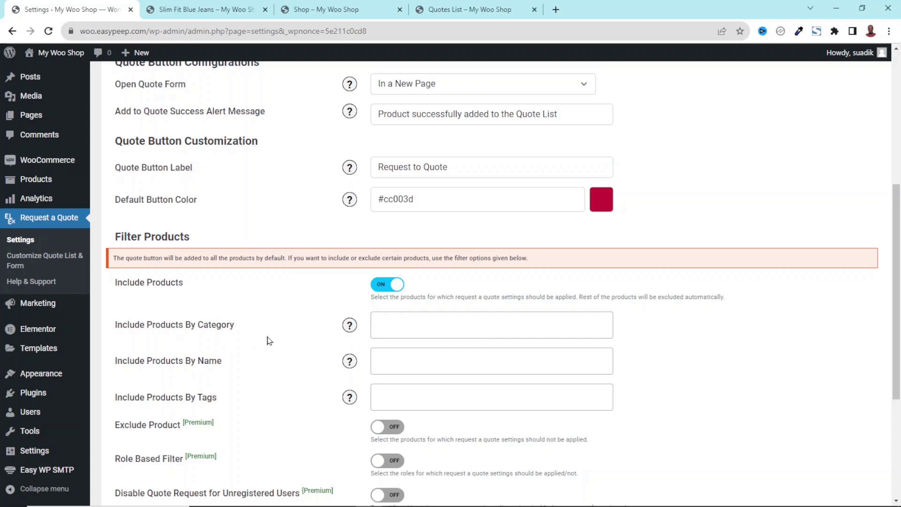
{"action": "left_click", "coordinate": [407, 327]}
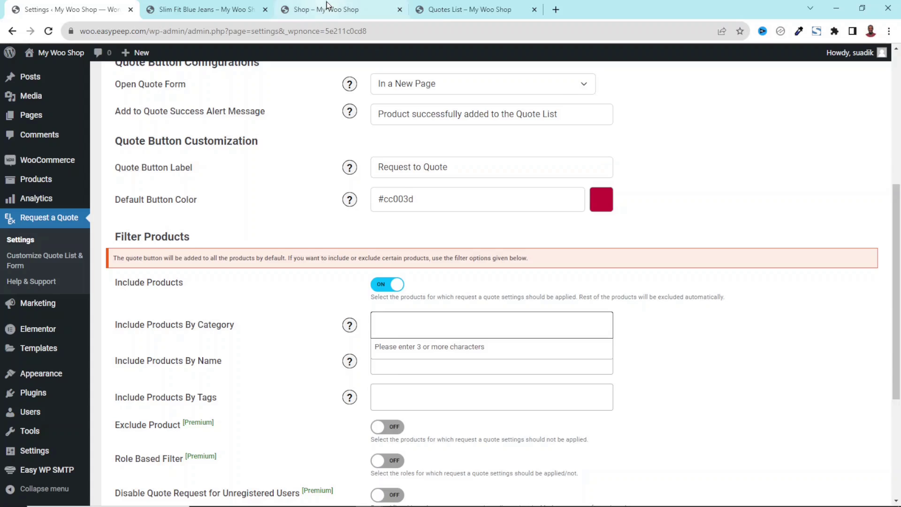
{"action": "left_click", "coordinate": [329, 9]}
{"action": "left_click", "coordinate": [136, 17]}
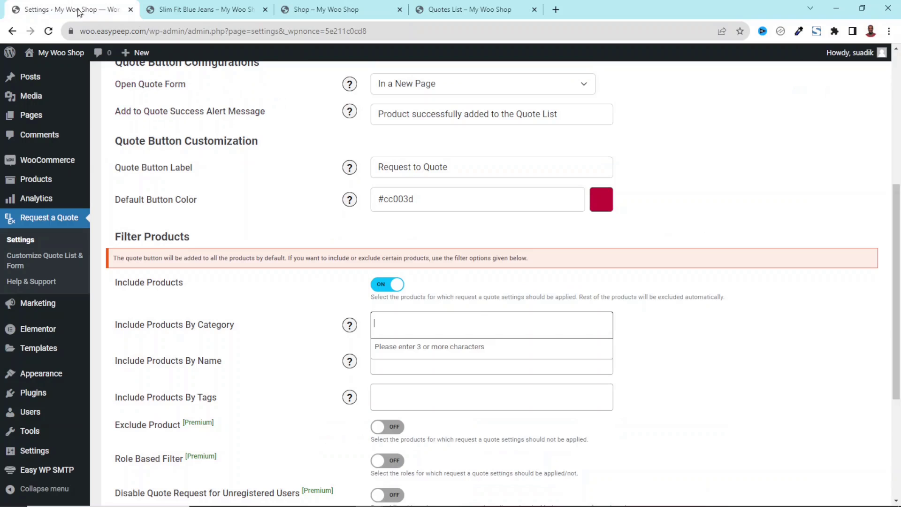
{"action": "type", "text": "men"}
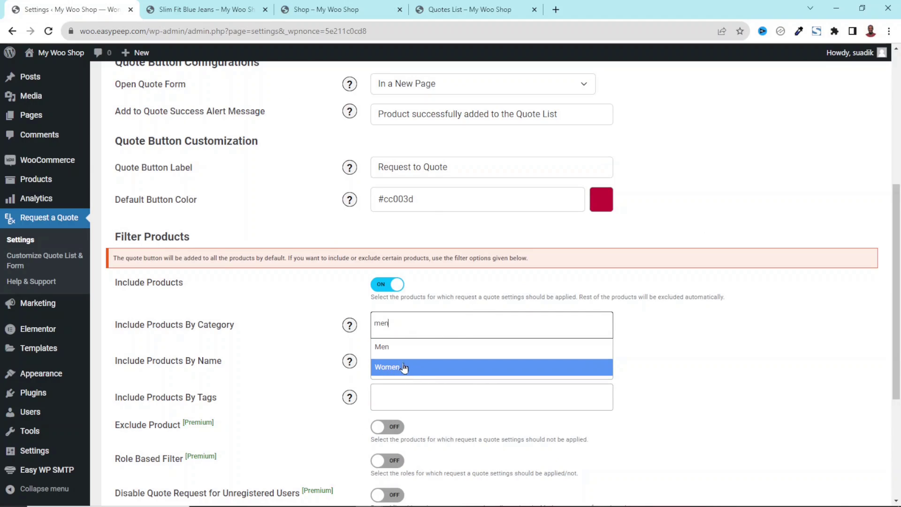
{"action": "left_click", "coordinate": [385, 348]}
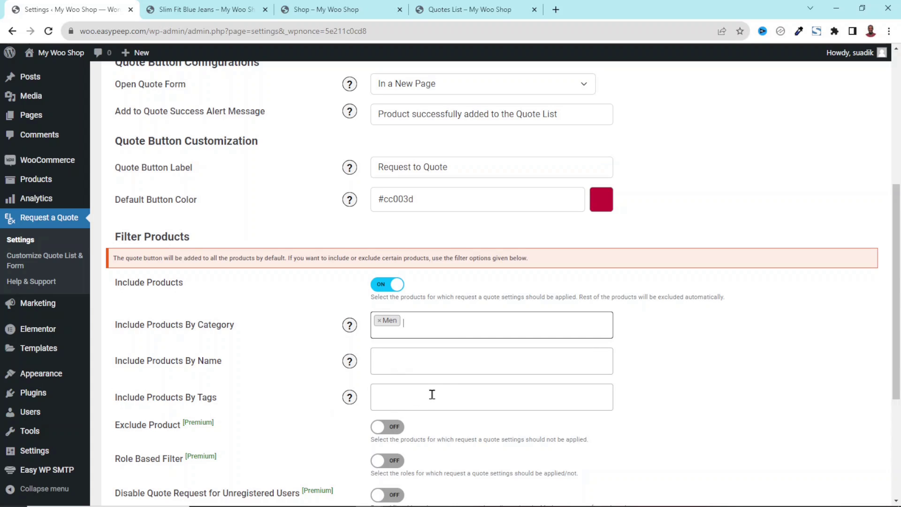
{"action": "left_click", "coordinate": [387, 284]}
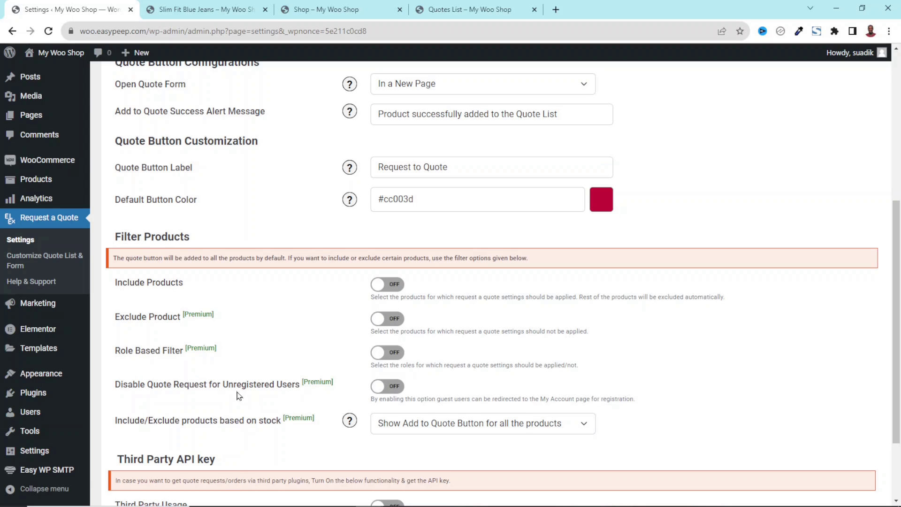
{"action": "left_click_drag", "start_coordinate": [115, 321], "coordinate": [280, 424]}
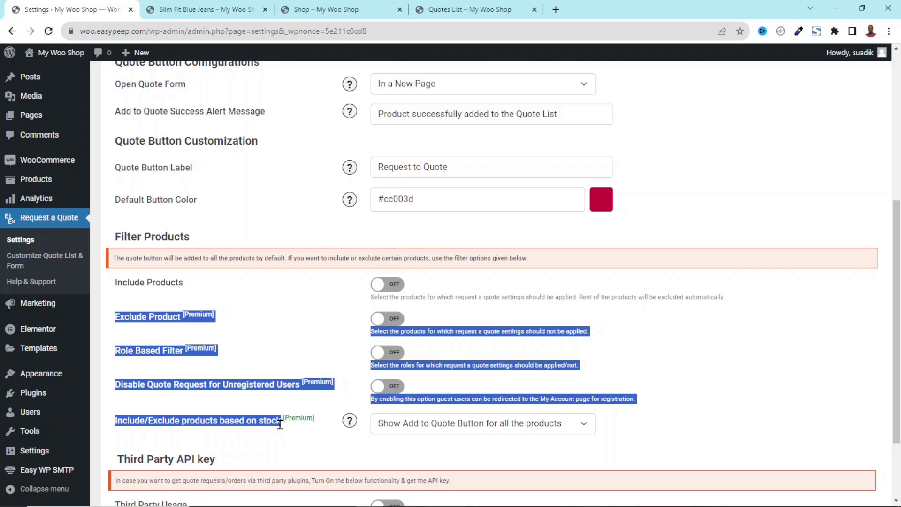
{"action": "scroll", "coordinate": [280, 424], "scroll_direction": "down", "scroll_amount": 2}
{"action": "left_click", "coordinate": [154, 454]}
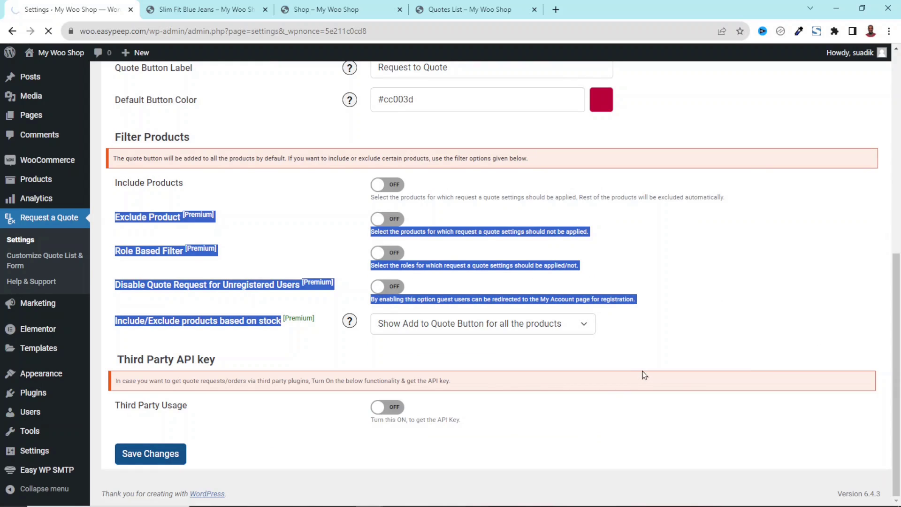
- Reload the store to check the crimson Request to Quote buttons, then return to settings
{"action": "scroll", "coordinate": [644, 374], "scroll_direction": "down", "scroll_amount": 2}
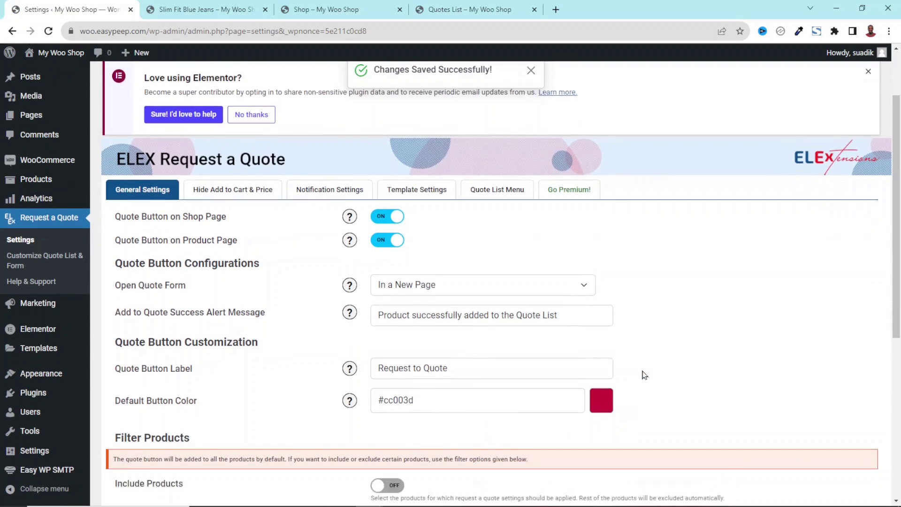
{"action": "scroll", "coordinate": [644, 375], "scroll_direction": "down", "scroll_amount": 1}
{"action": "triple_click", "coordinate": [397, 368]}
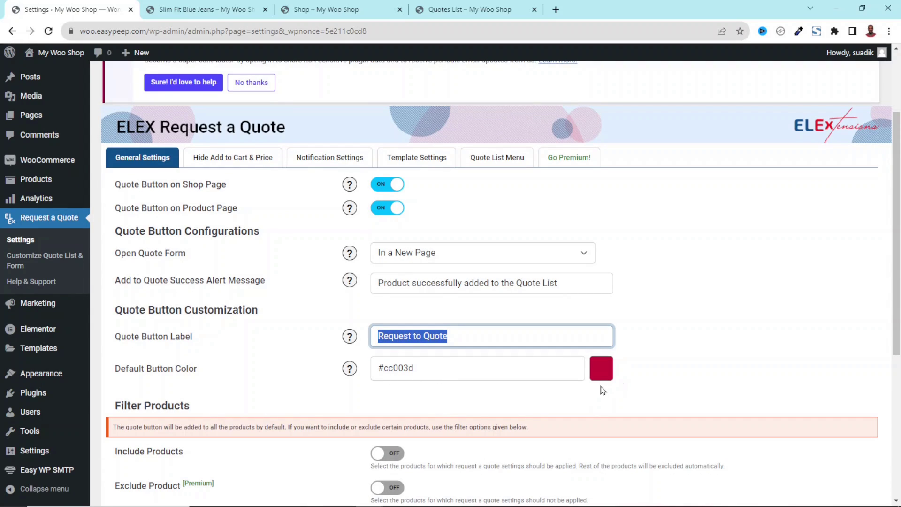
{"action": "left_click", "coordinate": [331, 14]}
{"action": "left_click", "coordinate": [48, 31]}
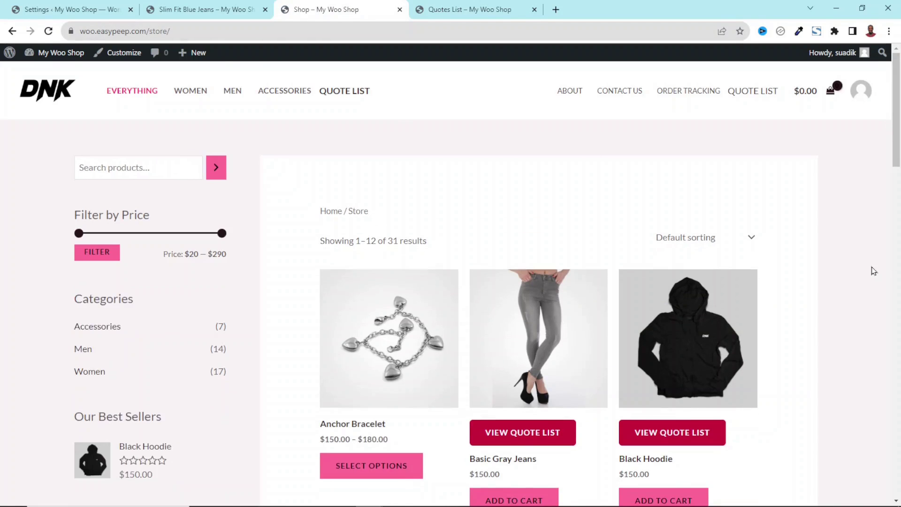
{"action": "scroll", "coordinate": [845, 287], "scroll_direction": "down", "scroll_amount": 2}
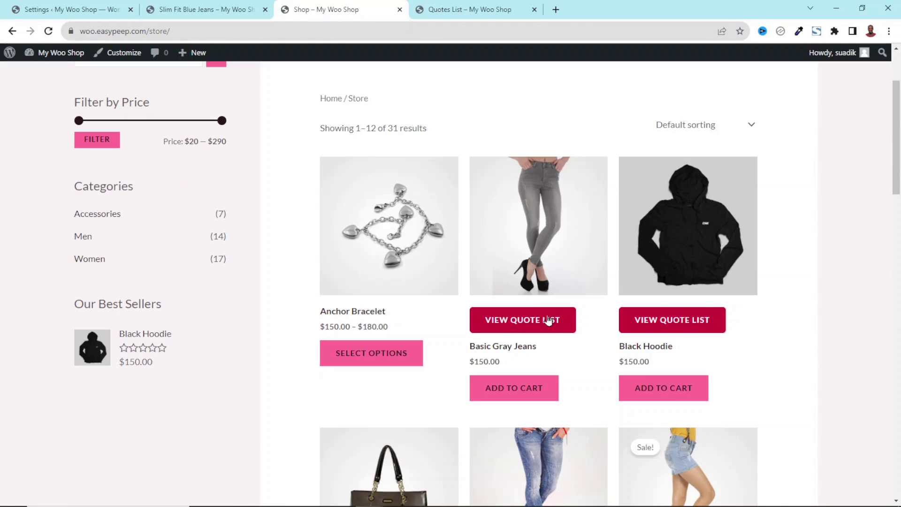
{"action": "scroll", "coordinate": [544, 327], "scroll_direction": "down", "scroll_amount": 7}
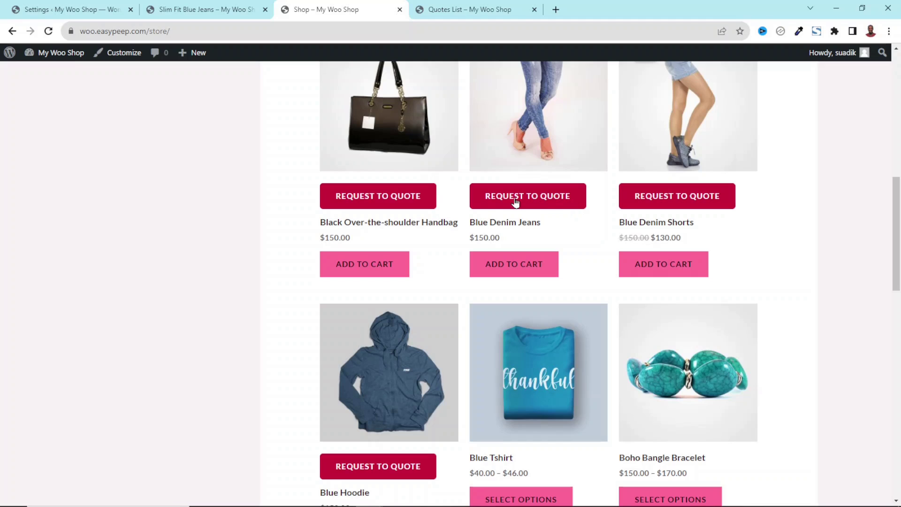
{"action": "left_click", "coordinate": [101, 10]}
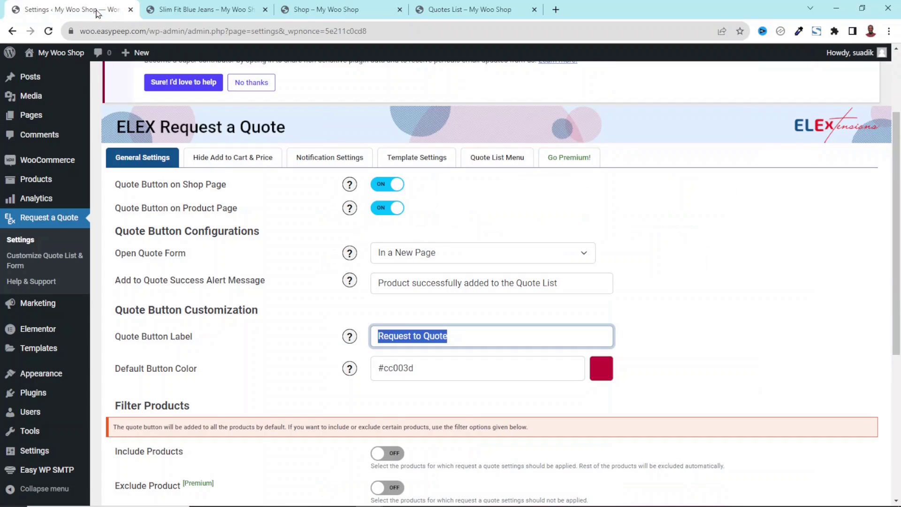
- Change the label to 'Request a Quote', save, and verify it on the reloaded store page
{"action": "double_click", "coordinate": [420, 335]}
{"action": "type", "text": "a"}
{"action": "scroll", "coordinate": [603, 419], "scroll_direction": "down", "scroll_amount": 5}
{"action": "left_click", "coordinate": [150, 454]}
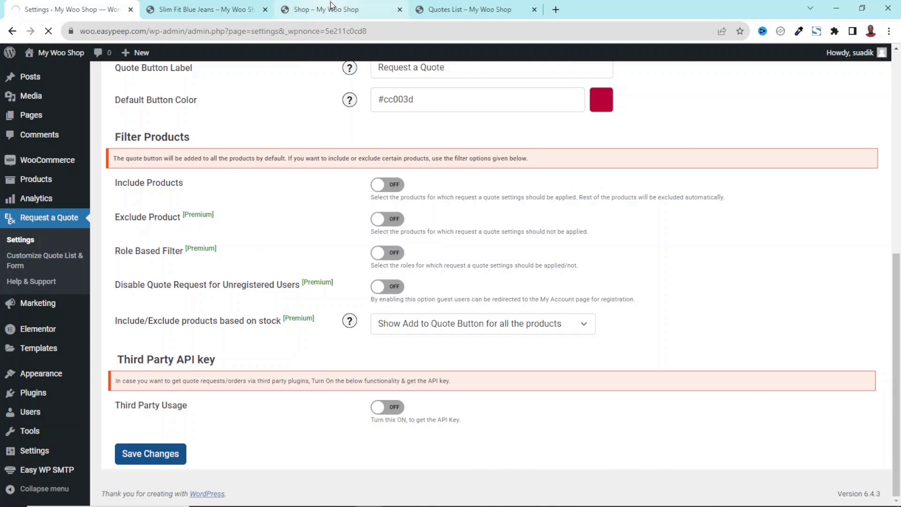
{"action": "left_click", "coordinate": [331, 8]}
{"action": "key", "text": "F5"}
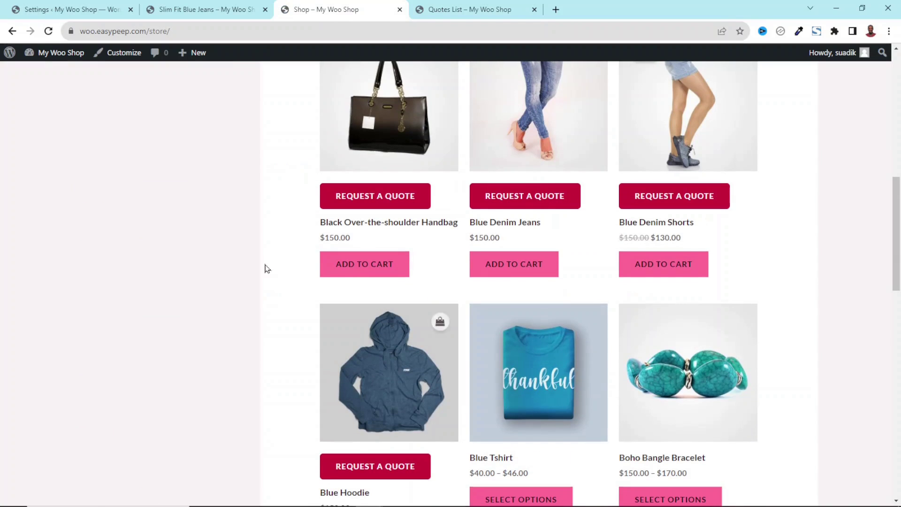
{"action": "left_click", "coordinate": [75, 11]}
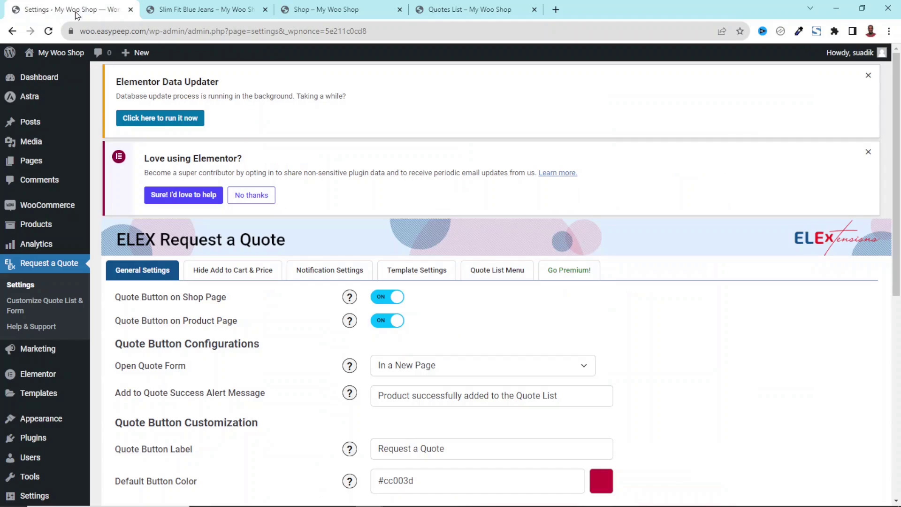
- Turn on Hide Price, save, and check the store with prices hidden
{"action": "left_click", "coordinate": [224, 277]}
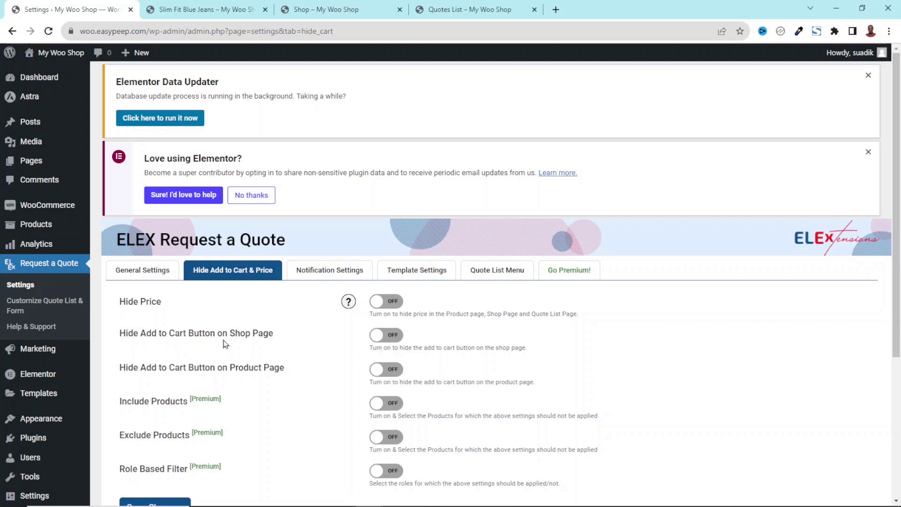
{"action": "left_click", "coordinate": [397, 301]}
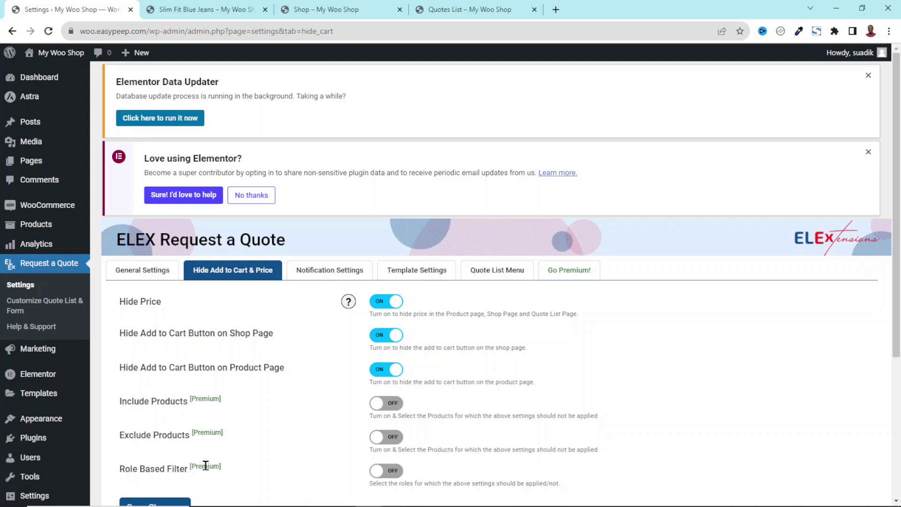
{"action": "scroll", "coordinate": [240, 479], "scroll_direction": "down", "scroll_amount": 2}
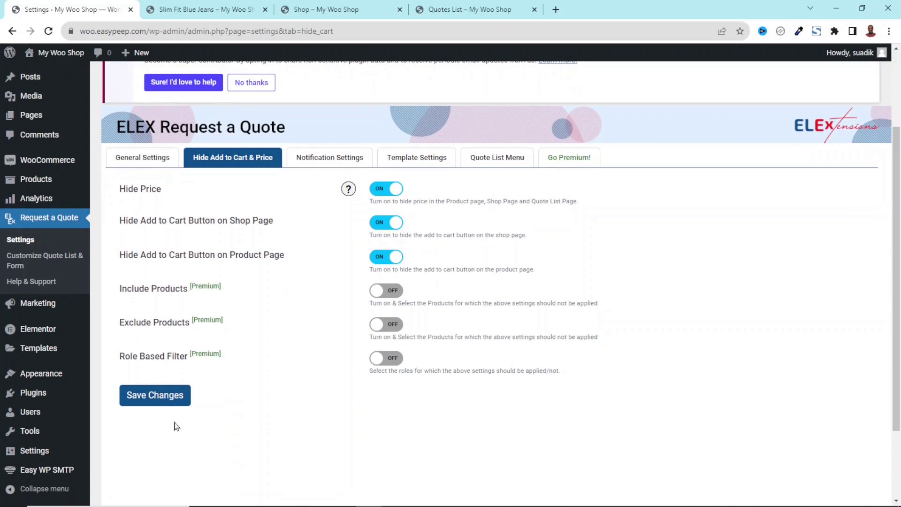
{"action": "left_click", "coordinate": [159, 404]}
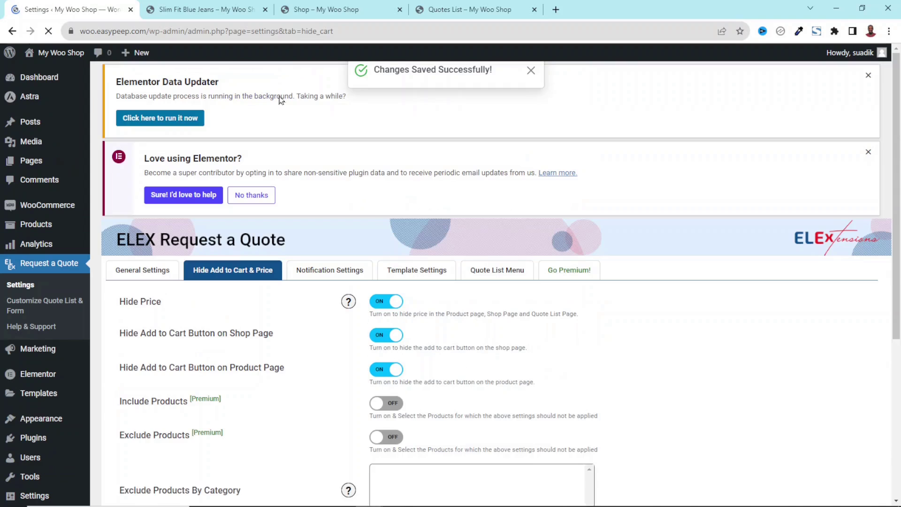
{"action": "left_click", "coordinate": [294, 11]}
{"action": "left_click", "coordinate": [48, 31]}
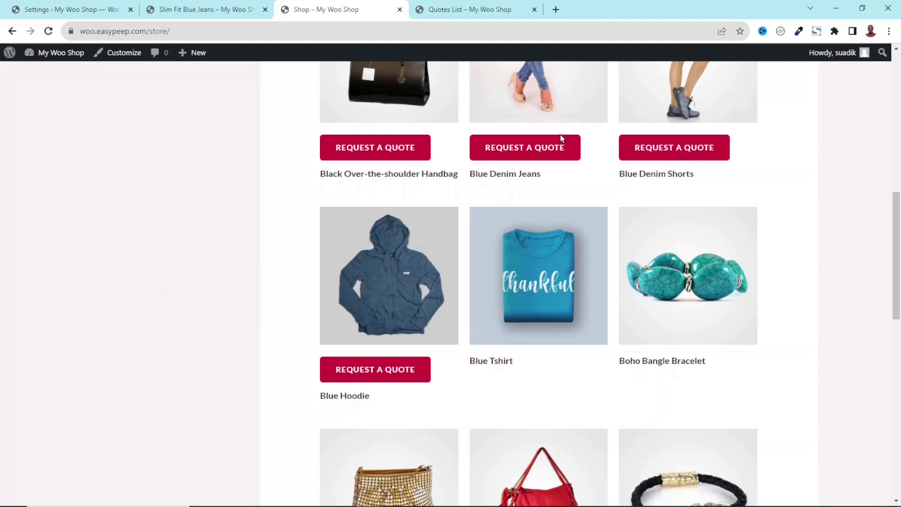
{"action": "left_click", "coordinate": [56, 10]}
- Switch Hide Price and both Hide Add to Cart options off and save
{"action": "left_click", "coordinate": [375, 306]}
{"action": "left_click", "coordinate": [379, 335]}
{"action": "left_click", "coordinate": [379, 369]}
{"action": "scroll", "coordinate": [235, 318], "scroll_direction": "down", "scroll_amount": 4}
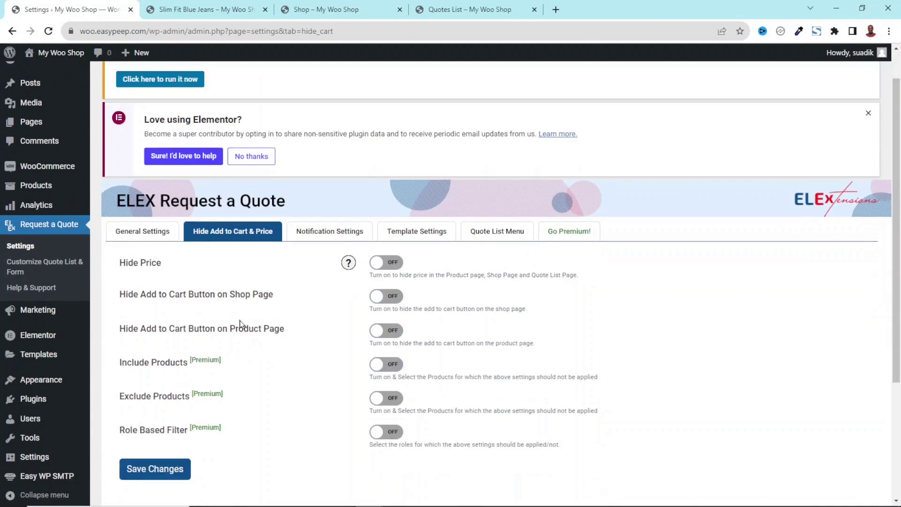
{"action": "left_click", "coordinate": [160, 348]}
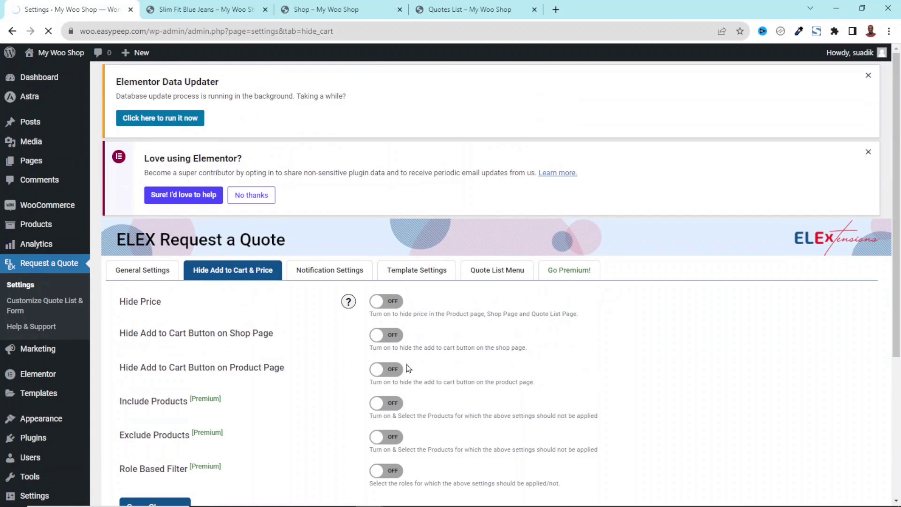
{"action": "left_click", "coordinate": [321, 274]}
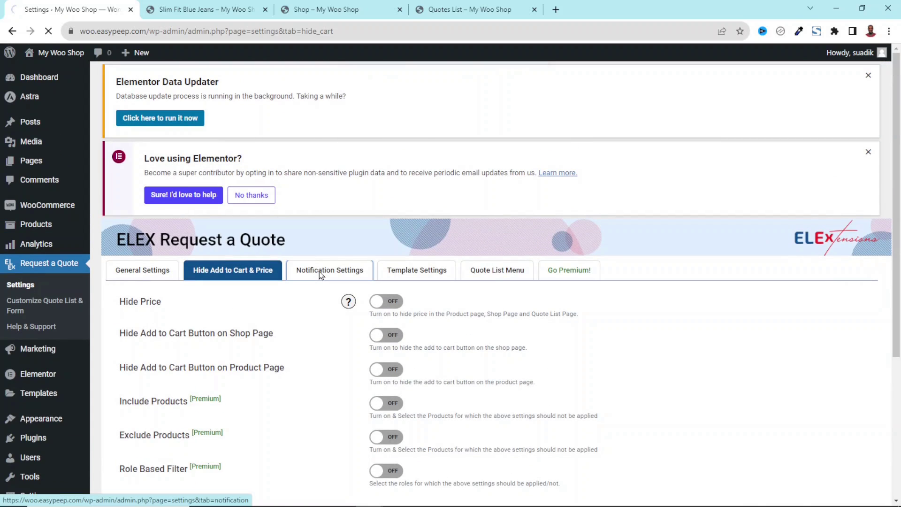
- Toggle SMS Notification on to view the Twilio fields, then switch it back off
{"action": "left_click_drag", "start_coordinate": [675, 301], "coordinate": [532, 314]}
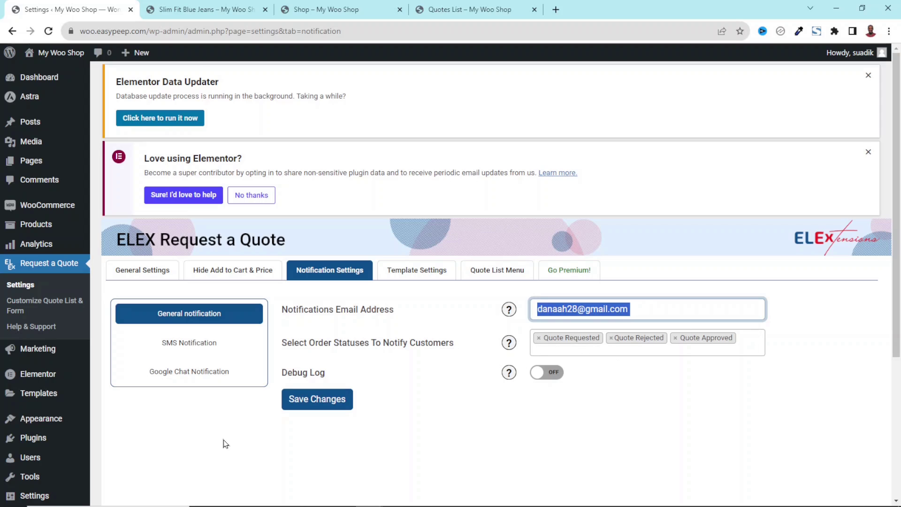
{"action": "left_click", "coordinate": [198, 347]}
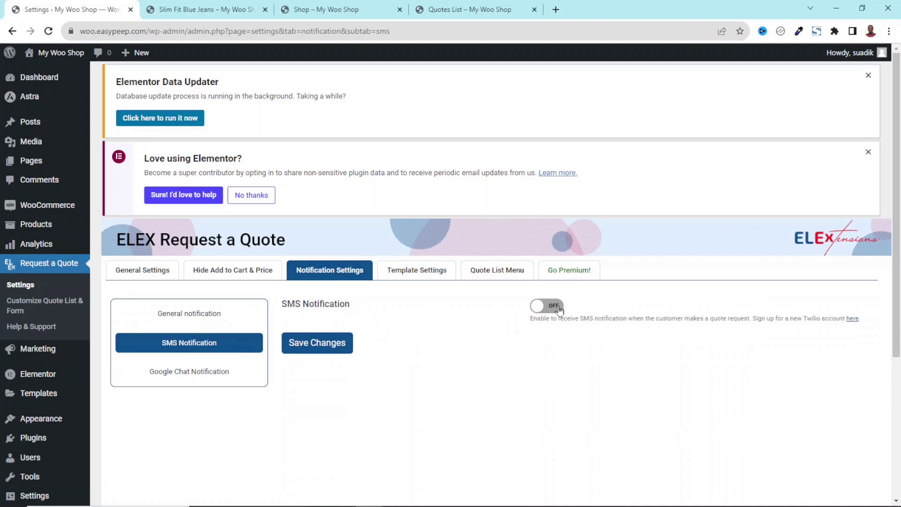
{"action": "left_click", "coordinate": [554, 308]}
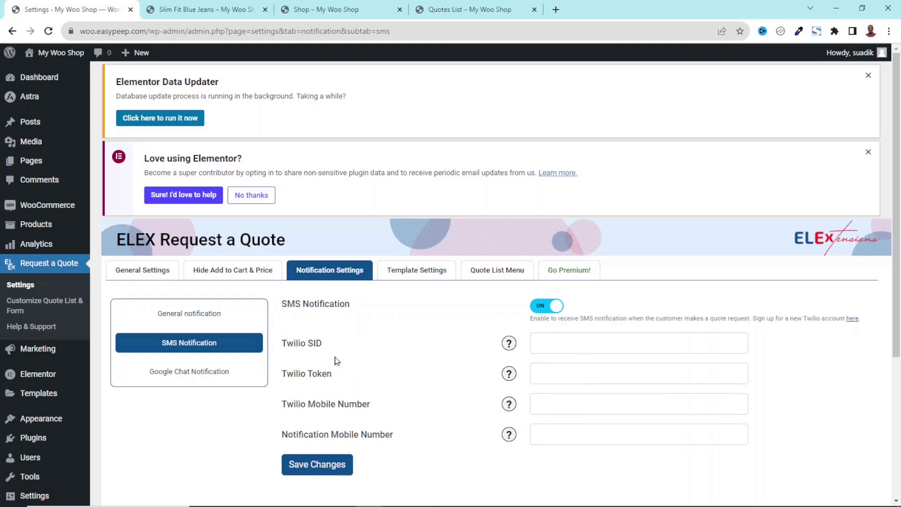
{"action": "left_click", "coordinate": [543, 306]}
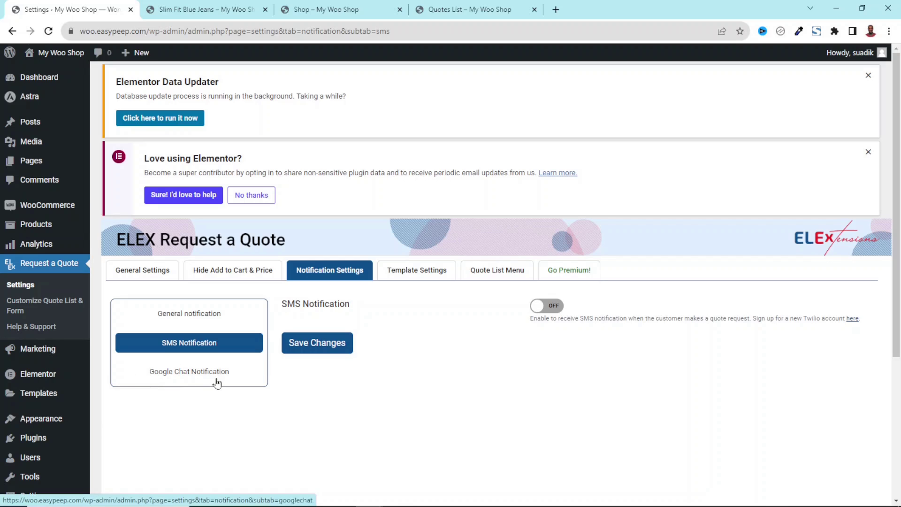
{"action": "left_click", "coordinate": [419, 276]}
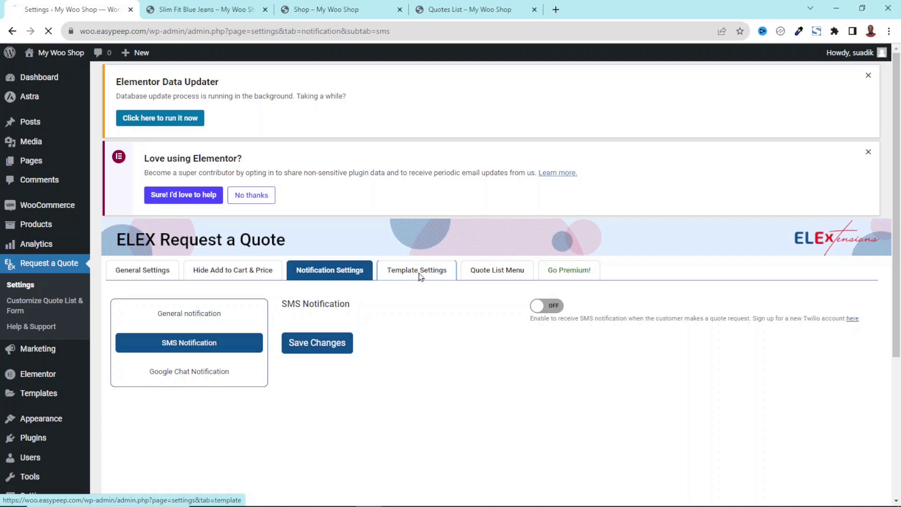
- Scroll through the quote email templates, then go to the Quote List Menu tab
{"action": "scroll", "coordinate": [269, 176], "scroll_direction": "down", "scroll_amount": 5}
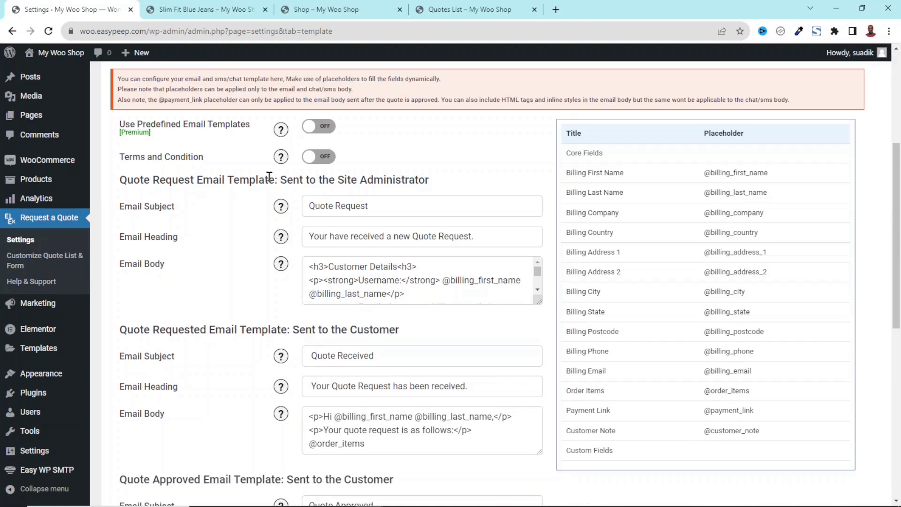
{"action": "scroll", "coordinate": [442, 429], "scroll_direction": "down", "scroll_amount": 9}
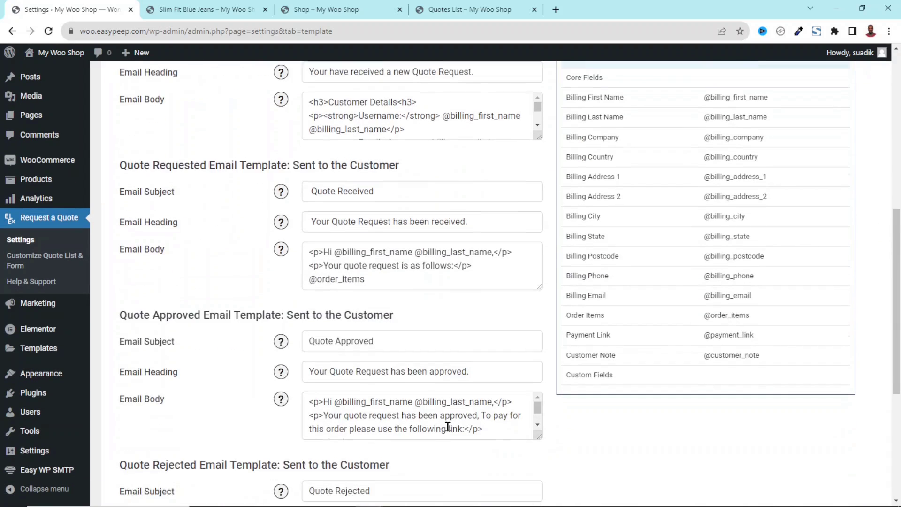
{"action": "scroll", "coordinate": [447, 426], "scroll_direction": "up", "scroll_amount": 13}
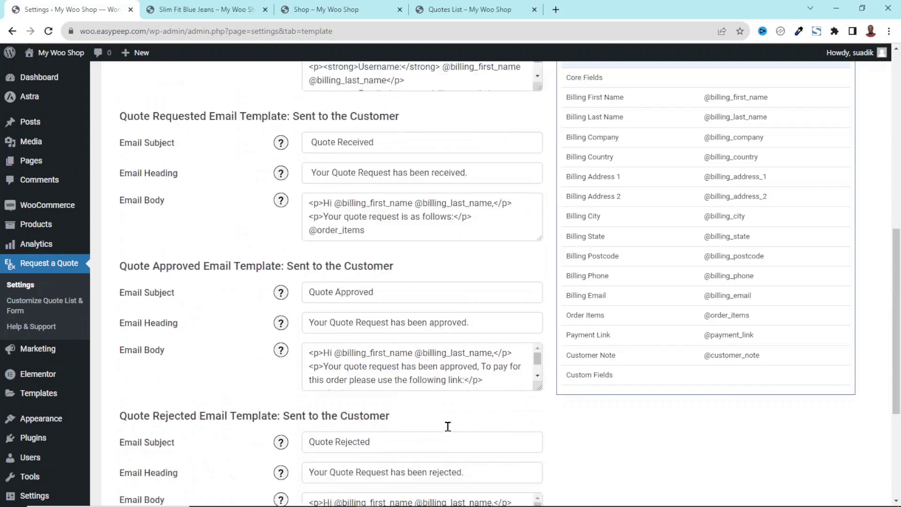
{"action": "left_click", "coordinate": [488, 219]}
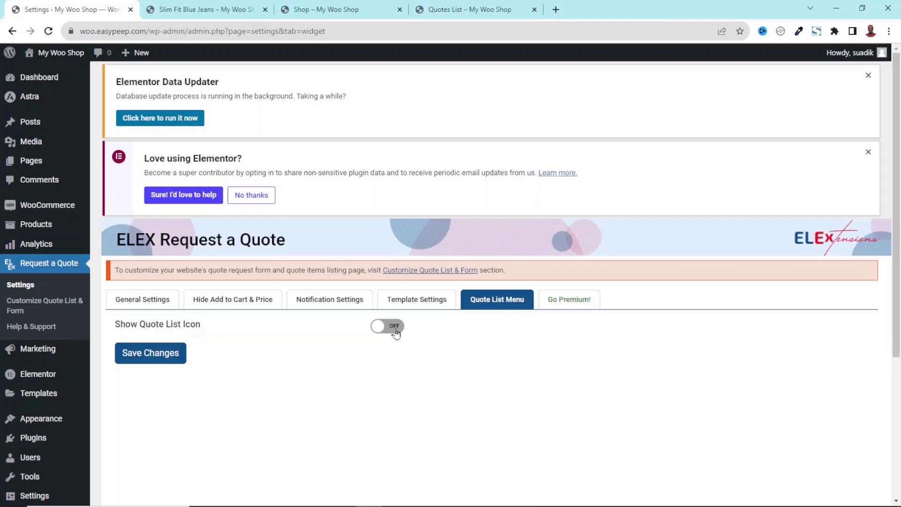
- Enable Show Quote List Icon, save, and reload the shop to see the 2-item floating icon
{"action": "left_click", "coordinate": [396, 328]}
{"action": "left_click", "coordinate": [146, 445]}
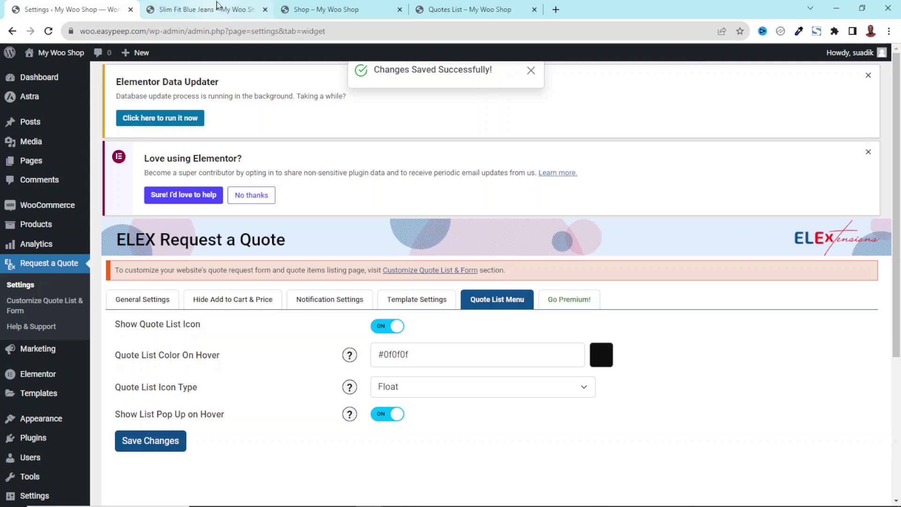
{"action": "left_click", "coordinate": [303, 11]}
{"action": "left_click", "coordinate": [48, 31]}
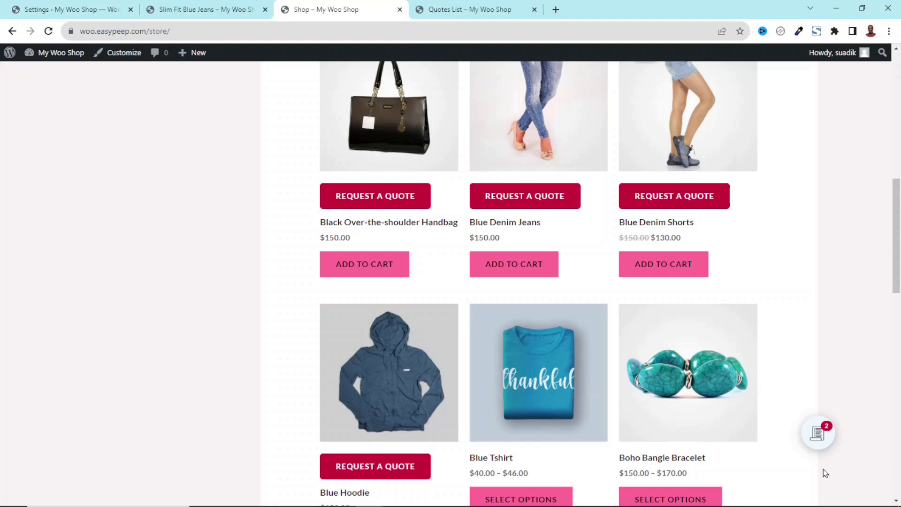
- Set the Quote List Icon Type to Fixed with its button label beside it, and save
{"action": "mouse_move", "coordinate": [822, 435]}
{"action": "left_click", "coordinate": [68, 15]}
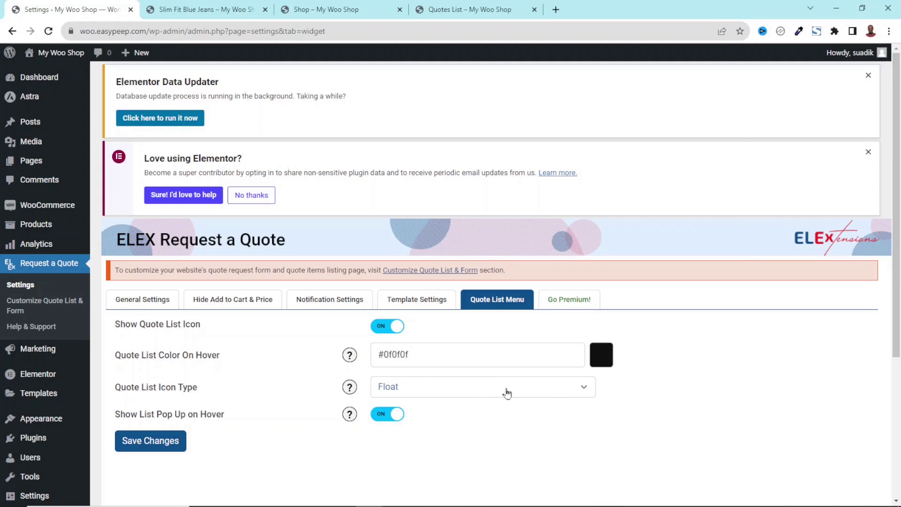
{"action": "left_click", "coordinate": [466, 392]}
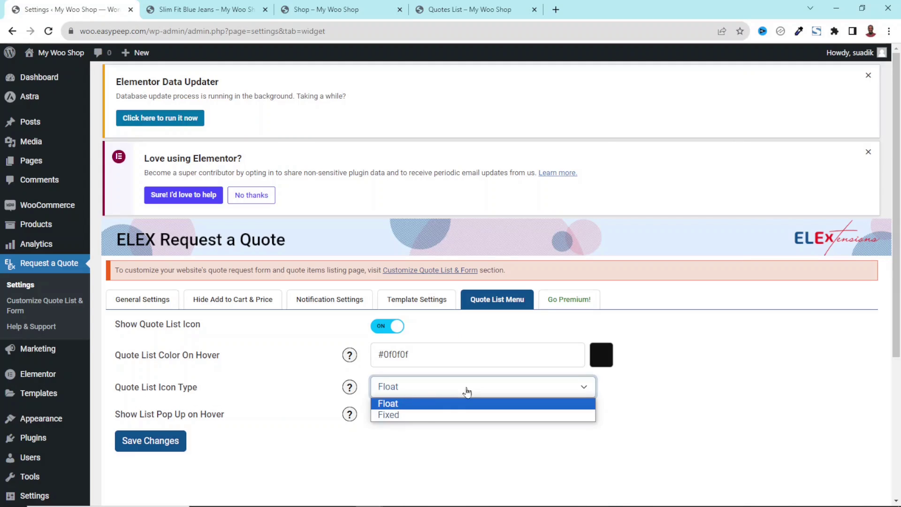
{"action": "left_click", "coordinate": [415, 416]}
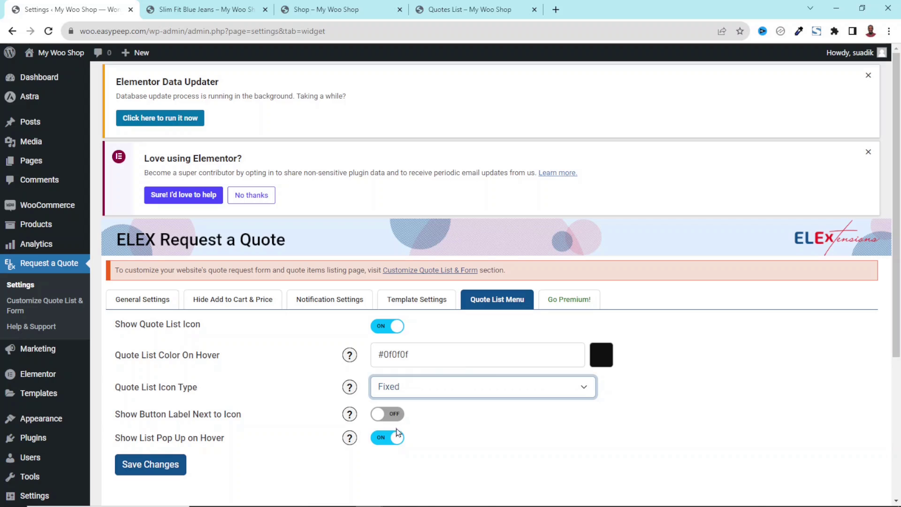
{"action": "left_click", "coordinate": [389, 415]}
{"action": "scroll", "coordinate": [485, 417], "scroll_direction": "down", "scroll_amount": 2}
{"action": "left_click", "coordinate": [149, 403]}
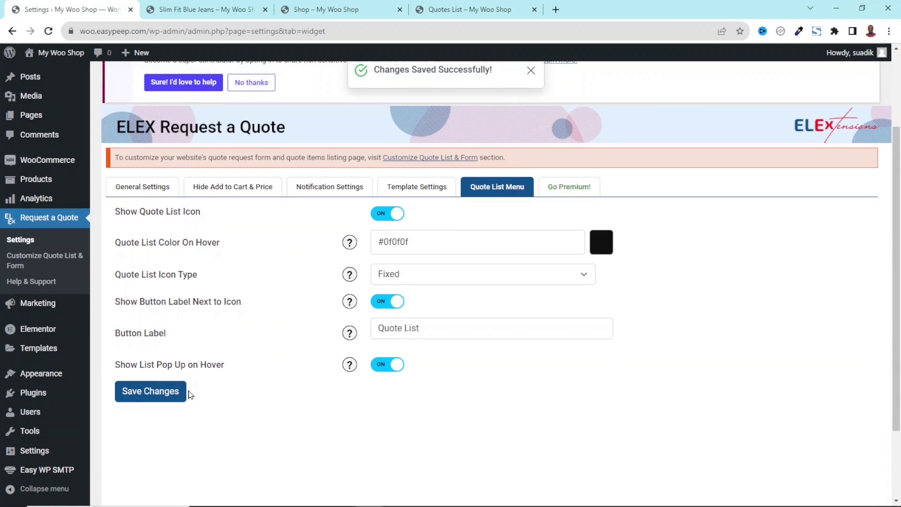
- Reload the shop to check the fixed Quote List icon and its 2-item pop-up
{"action": "left_click", "coordinate": [319, 9]}
{"action": "left_click", "coordinate": [48, 31]}
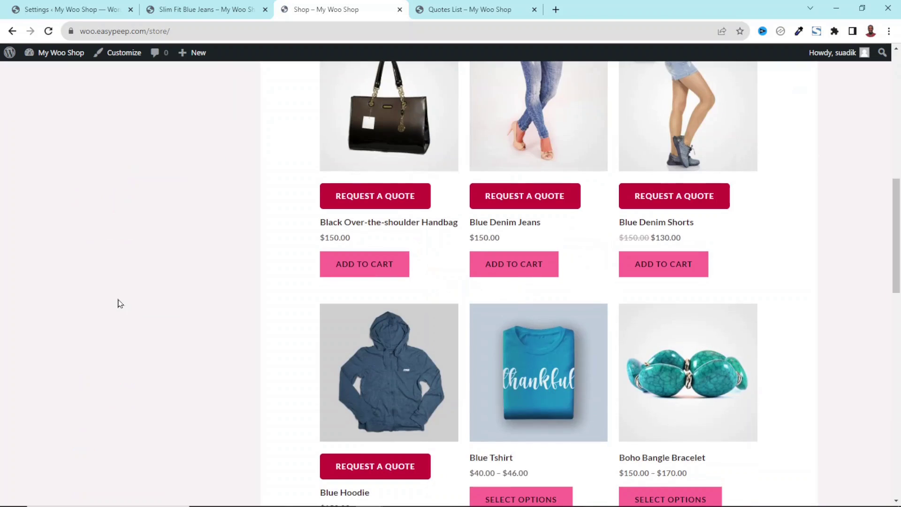
{"action": "scroll", "coordinate": [857, 431], "scroll_direction": "up", "scroll_amount": 9}
{"action": "scroll", "coordinate": [857, 431], "scroll_direction": "up", "scroll_amount": 2}
{"action": "mouse_move", "coordinate": [632, 139]}
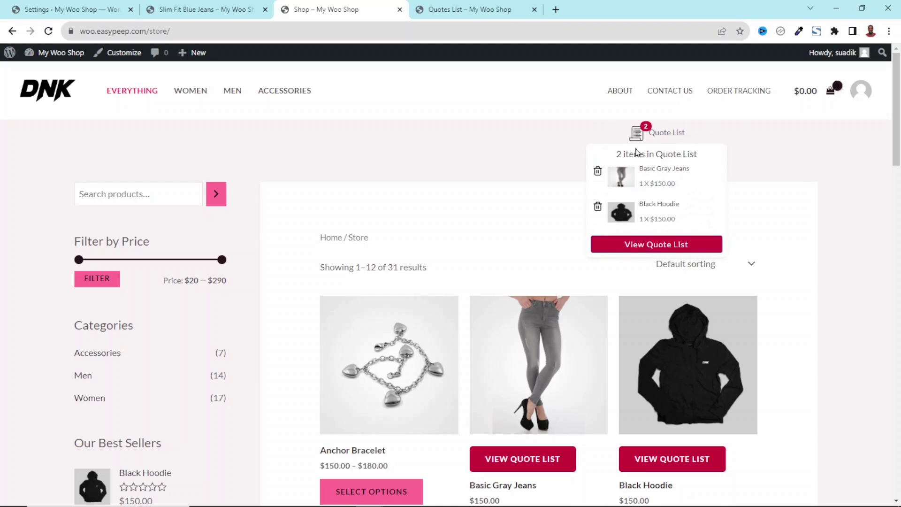
{"action": "left_click", "coordinate": [75, 10]}
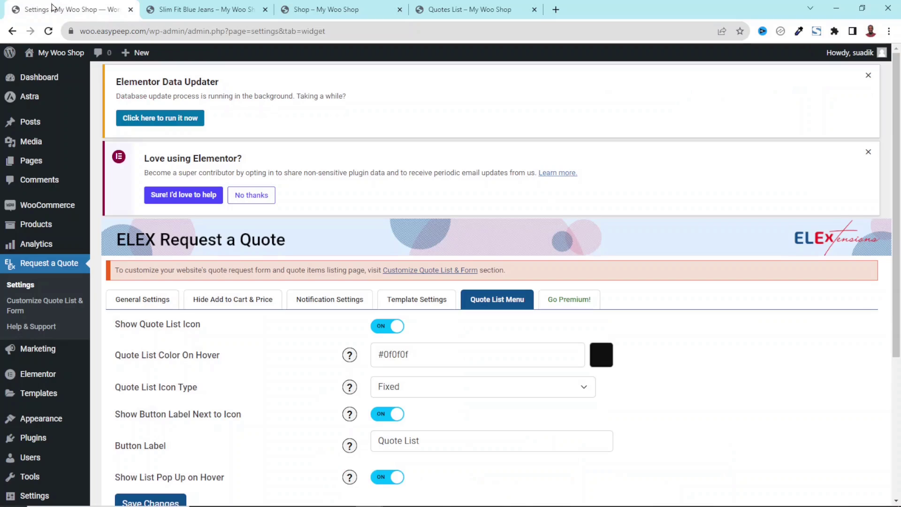
- Set the Quote List Icon Type back to Float and save
{"action": "left_click", "coordinate": [515, 389]}
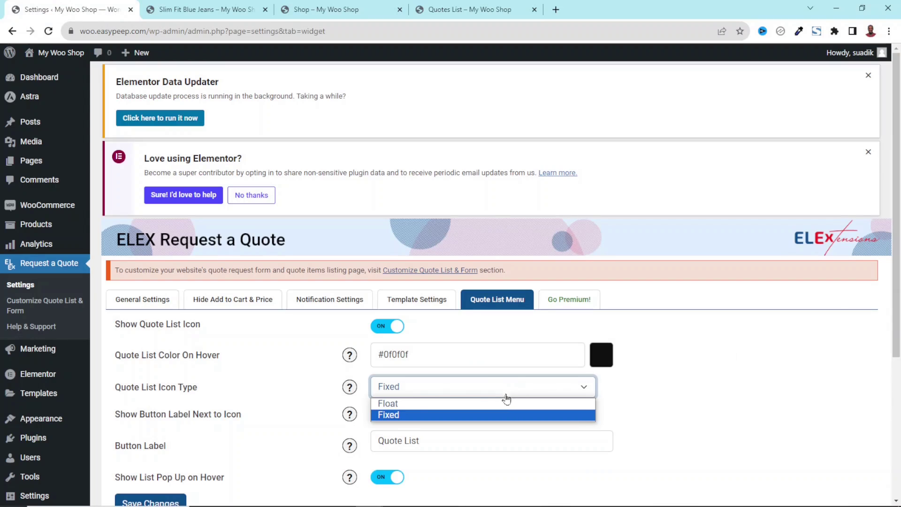
{"action": "left_click", "coordinate": [407, 403]}
{"action": "left_click", "coordinate": [151, 446]}
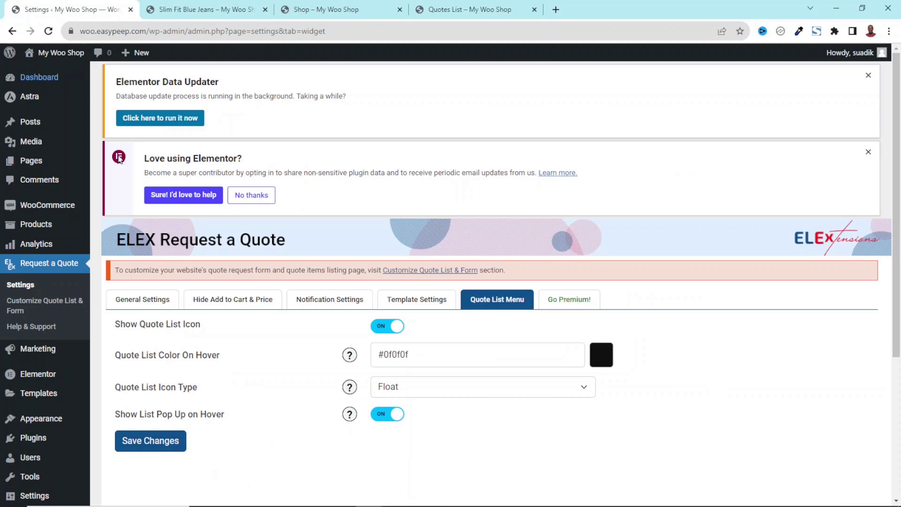
- Review the storefront Quotes List page, then go back to the quote plugin settings
{"action": "left_click", "coordinate": [484, 10]}
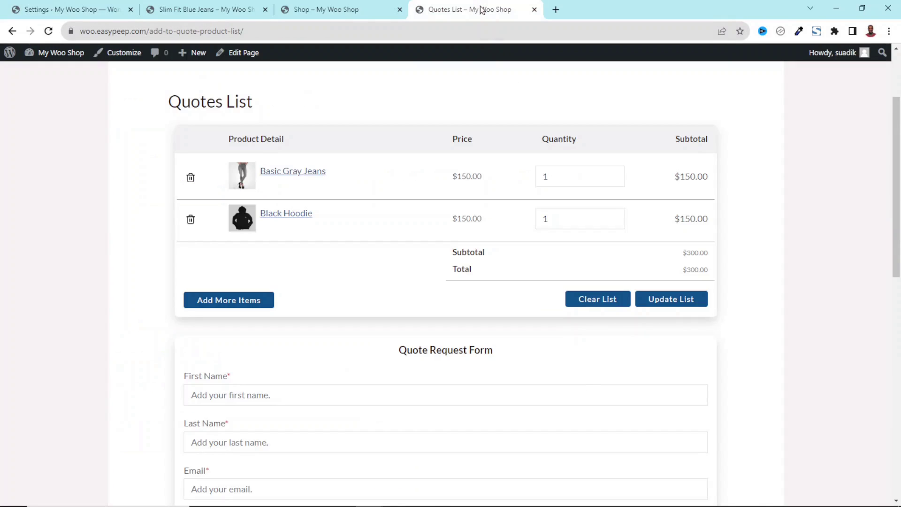
{"action": "scroll", "coordinate": [461, 204], "scroll_direction": "down", "scroll_amount": 1}
{"action": "scroll", "coordinate": [461, 204], "scroll_direction": "down", "scroll_amount": 6}
{"action": "scroll", "coordinate": [461, 205], "scroll_direction": "up", "scroll_amount": 7}
{"action": "scroll", "coordinate": [461, 204], "scroll_direction": "down", "scroll_amount": 3}
{"action": "scroll", "coordinate": [464, 207], "scroll_direction": "up", "scroll_amount": 1}
{"action": "scroll", "coordinate": [461, 205], "scroll_direction": "up", "scroll_amount": 3}
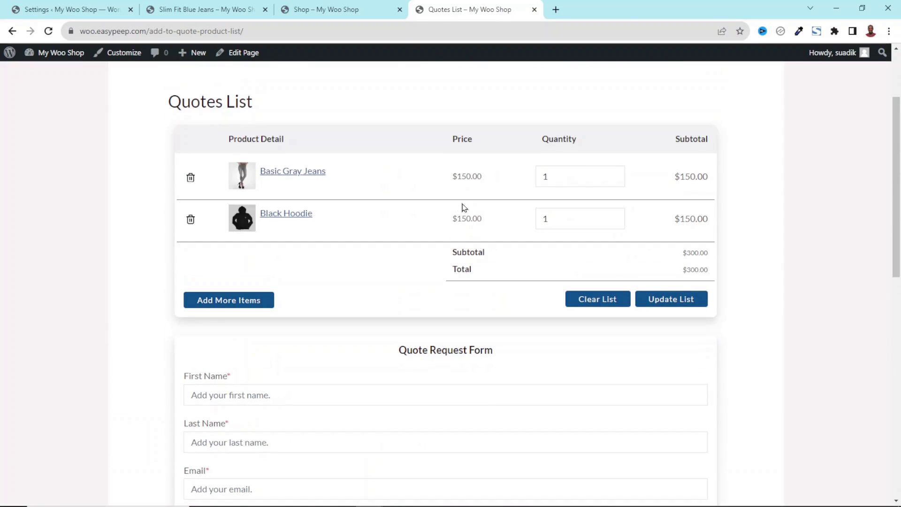
{"action": "left_click", "coordinate": [27, 10]}
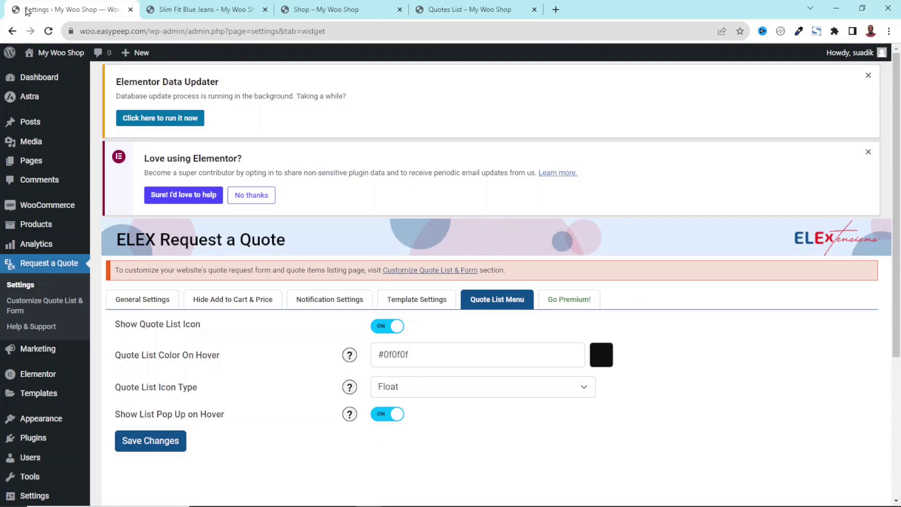
{"action": "left_click", "coordinate": [34, 308]}
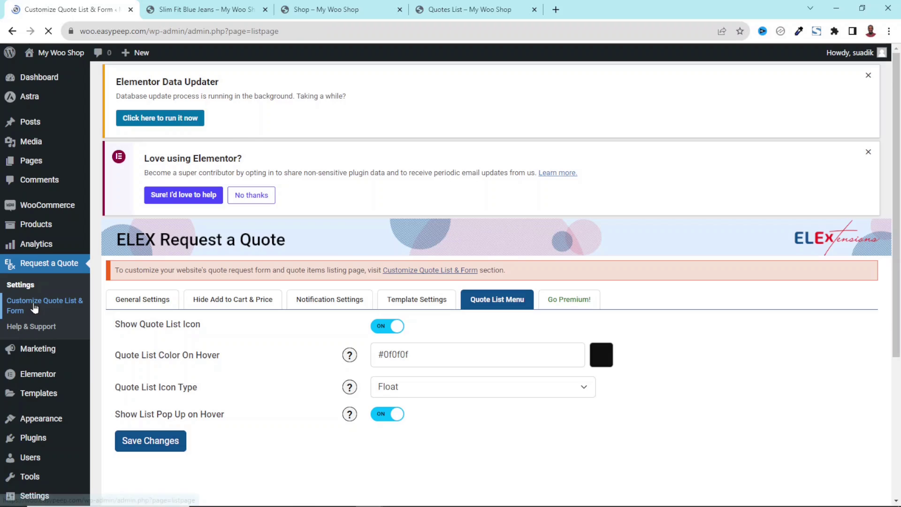
- Switch off the 'Powered by ELEX Request a Quote' credit and save
{"action": "scroll", "coordinate": [415, 361], "scroll_direction": "down", "scroll_amount": 1}
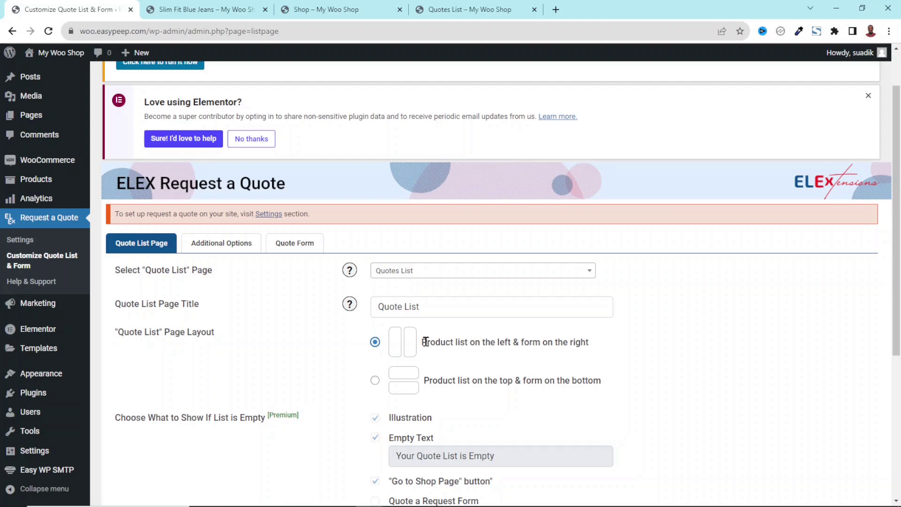
{"action": "scroll", "coordinate": [688, 372], "scroll_direction": "down", "scroll_amount": 1}
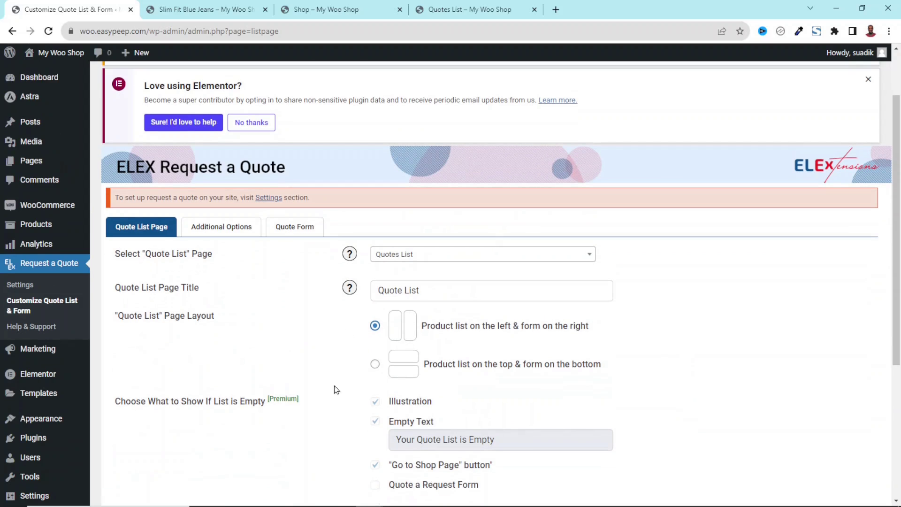
{"action": "scroll", "coordinate": [336, 398], "scroll_direction": "down", "scroll_amount": 5}
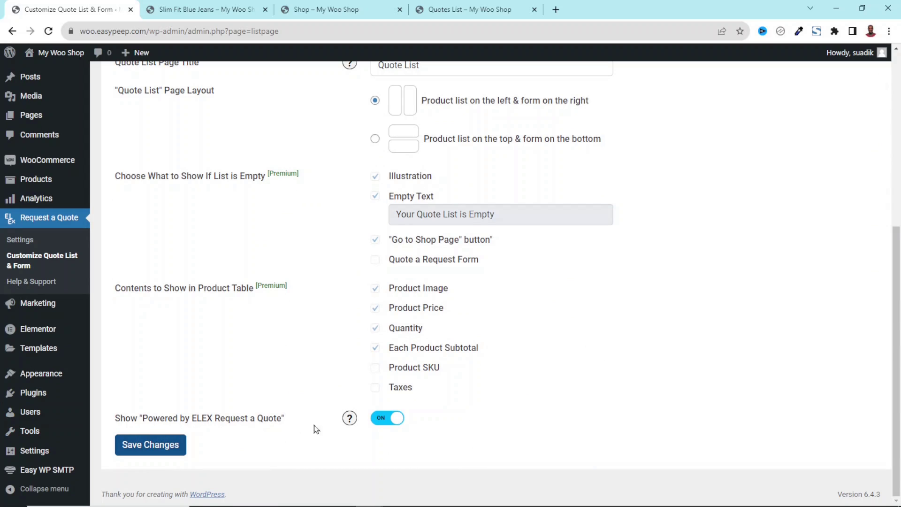
{"action": "left_click", "coordinate": [380, 424]}
{"action": "left_click", "coordinate": [159, 451]}
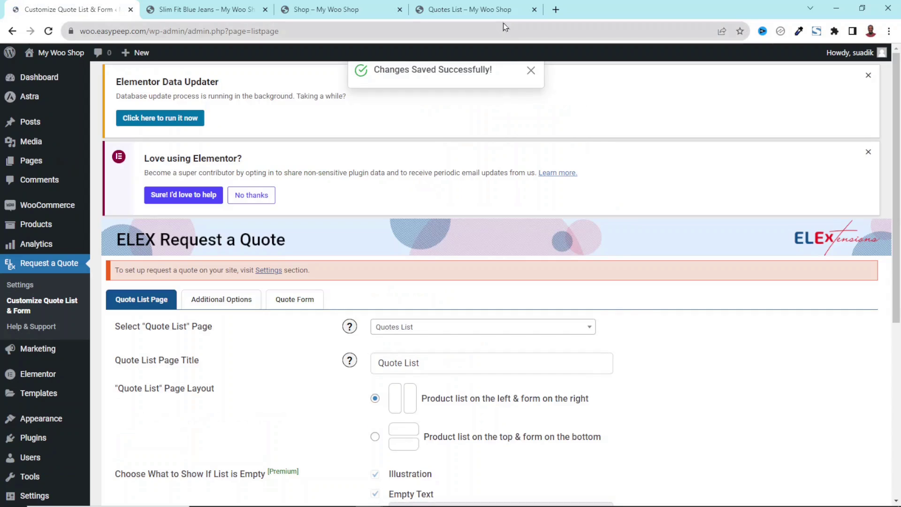
- Reload the storefront Quotes List page to confirm the credit no longer appears
{"action": "left_click", "coordinate": [489, 10]}
{"action": "scroll", "coordinate": [666, 315], "scroll_direction": "down", "scroll_amount": 10}
{"action": "left_click_drag", "start_coordinate": [588, 150], "coordinate": [845, 147]}
{"action": "left_click", "coordinate": [49, 31]}
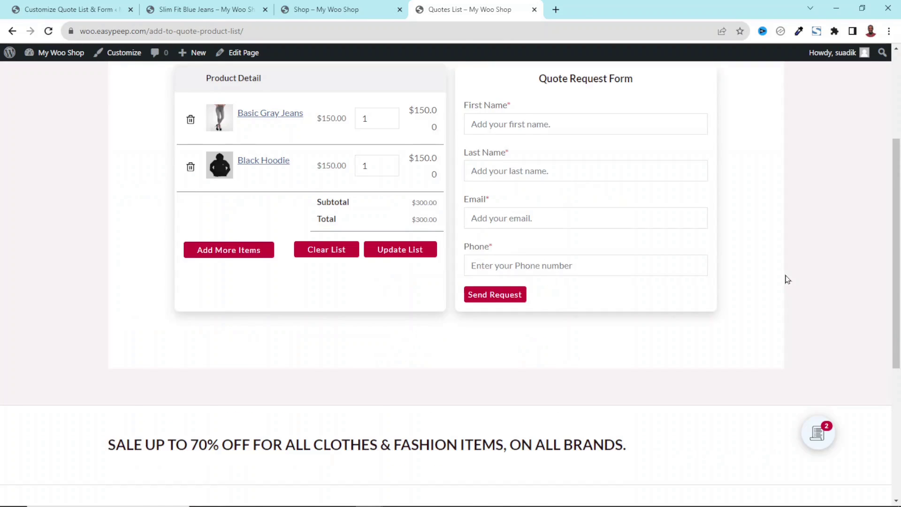
- Show the Additional Options tab with its Update List, Clear List and Add More Items settings
{"action": "scroll", "coordinate": [812, 288], "scroll_direction": "up", "scroll_amount": 1}
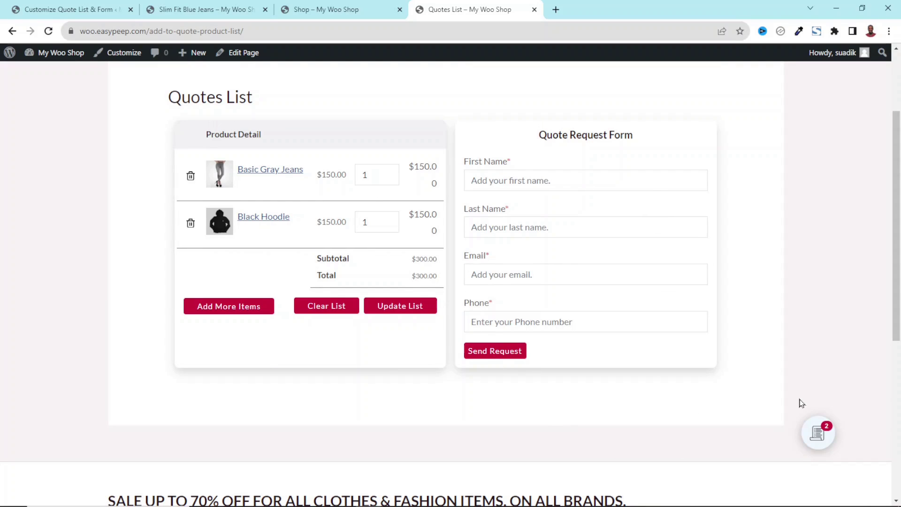
{"action": "left_click", "coordinate": [66, 10]}
{"action": "left_click", "coordinate": [216, 302]}
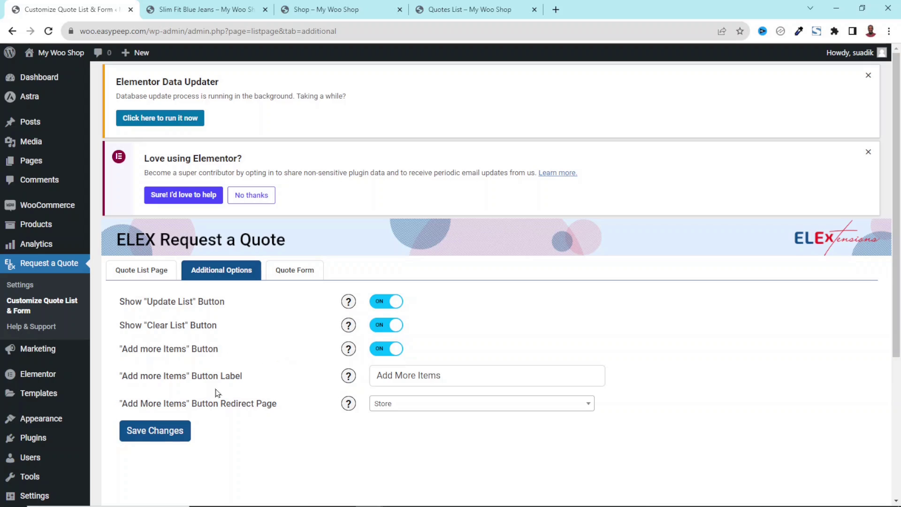
{"action": "left_click", "coordinate": [486, 14]}
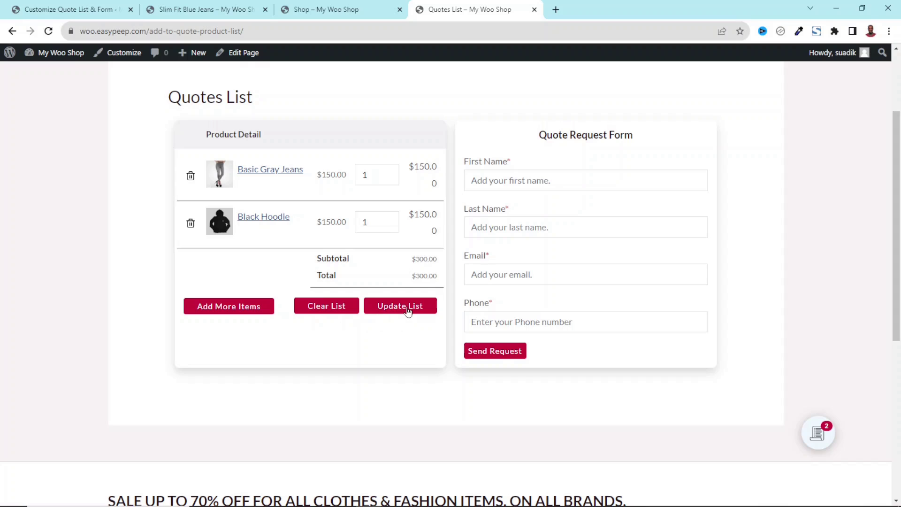
{"action": "left_click", "coordinate": [52, 8]}
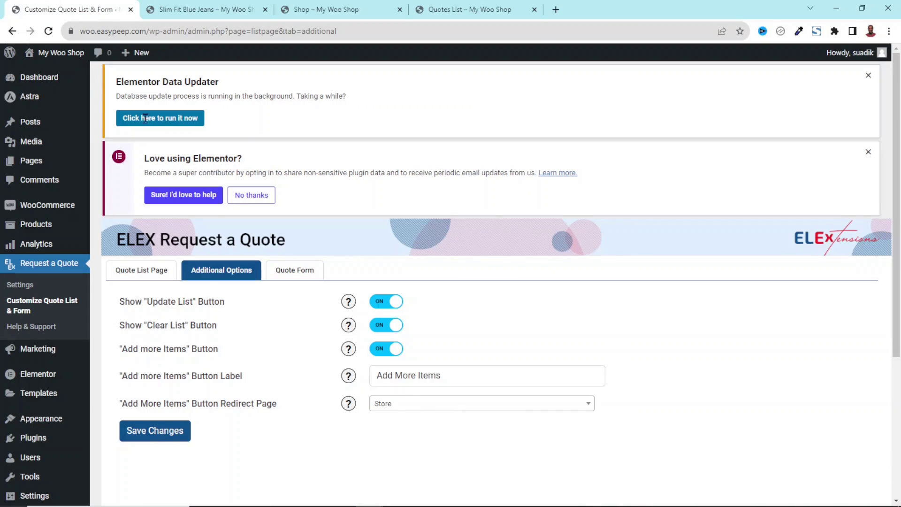
- Hide the Update List, Clear List and Add more Items buttons, save, and preview the quote list
{"action": "left_click", "coordinate": [382, 302]}
{"action": "left_click", "coordinate": [381, 326]}
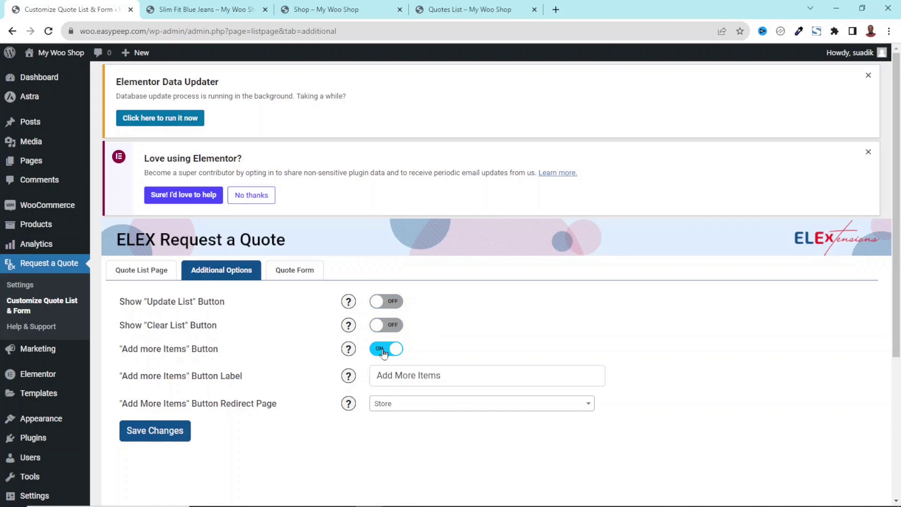
{"action": "left_click", "coordinate": [381, 349]}
{"action": "left_click", "coordinate": [167, 379]}
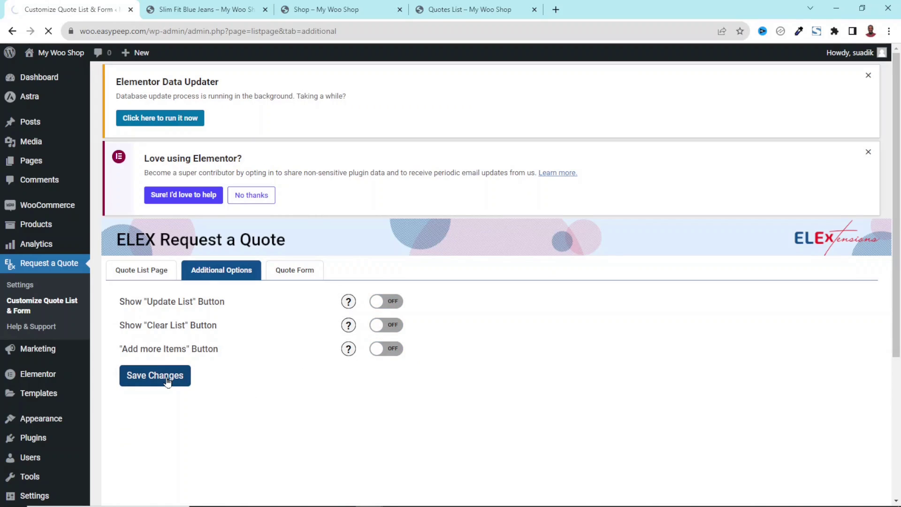
{"action": "left_click", "coordinate": [467, 9]}
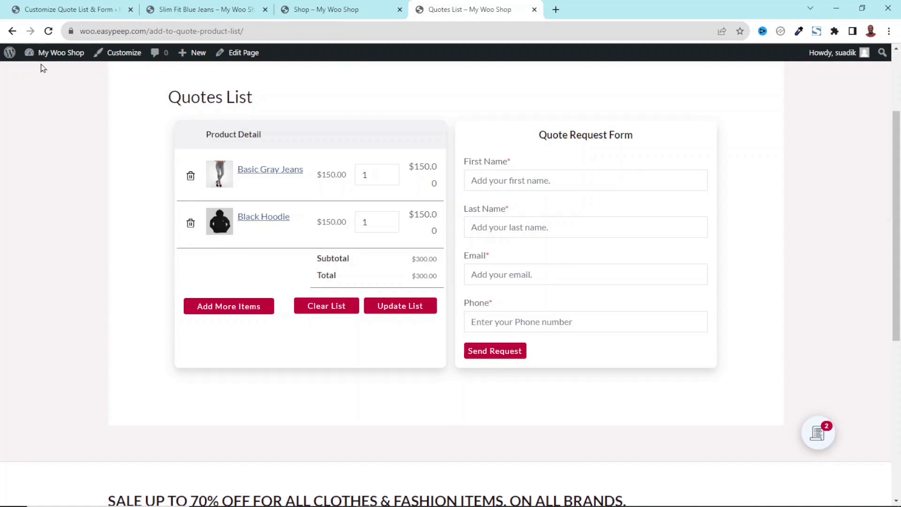
{"action": "left_click", "coordinate": [48, 31]}
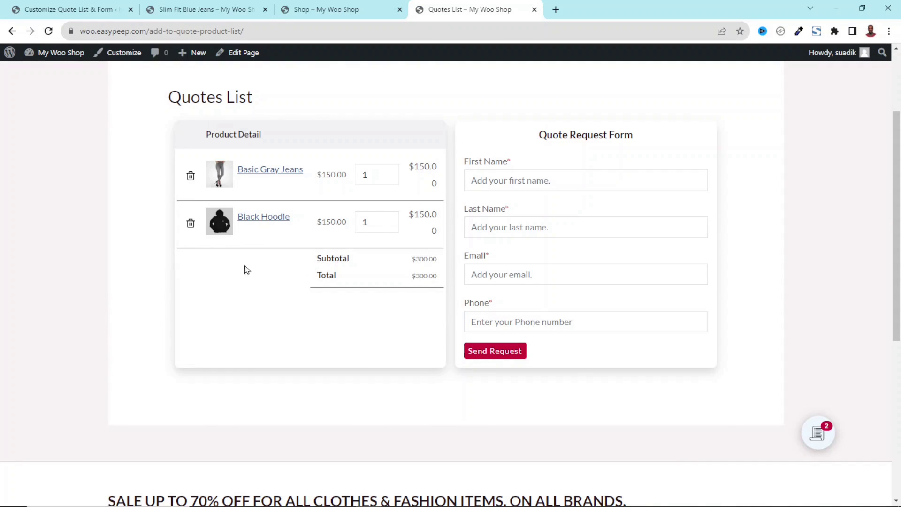
- Turn the Update List, Clear List and Add more Items buttons back on and save
{"action": "left_click", "coordinate": [96, 9]}
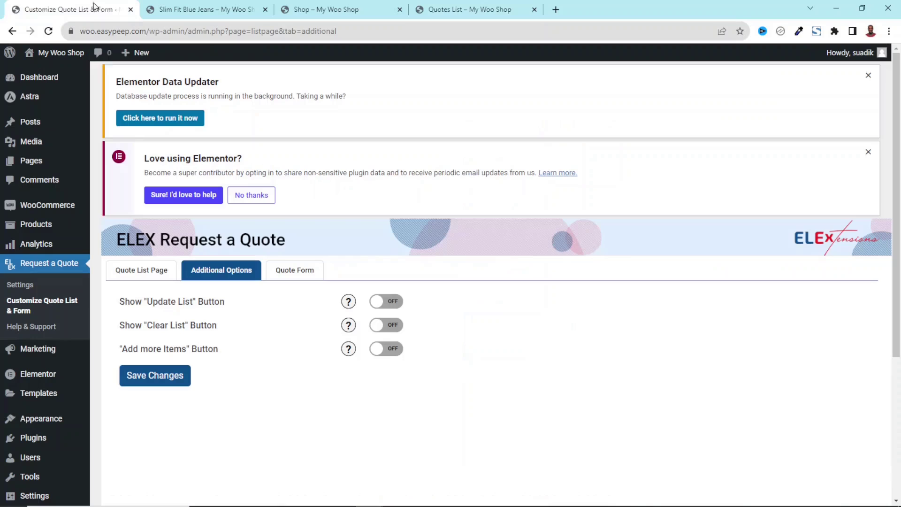
{"action": "left_click", "coordinate": [385, 302]}
{"action": "left_click", "coordinate": [396, 329]}
{"action": "left_click", "coordinate": [391, 353]}
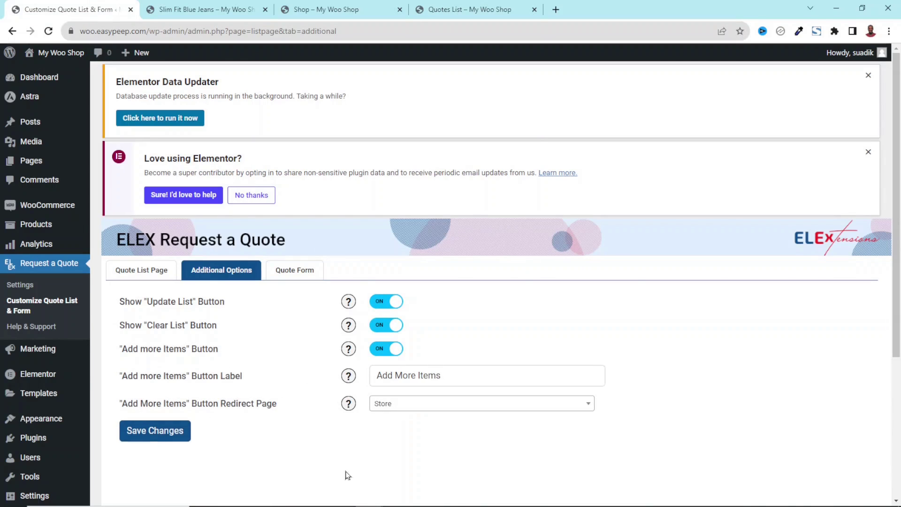
{"action": "left_click", "coordinate": [153, 439]}
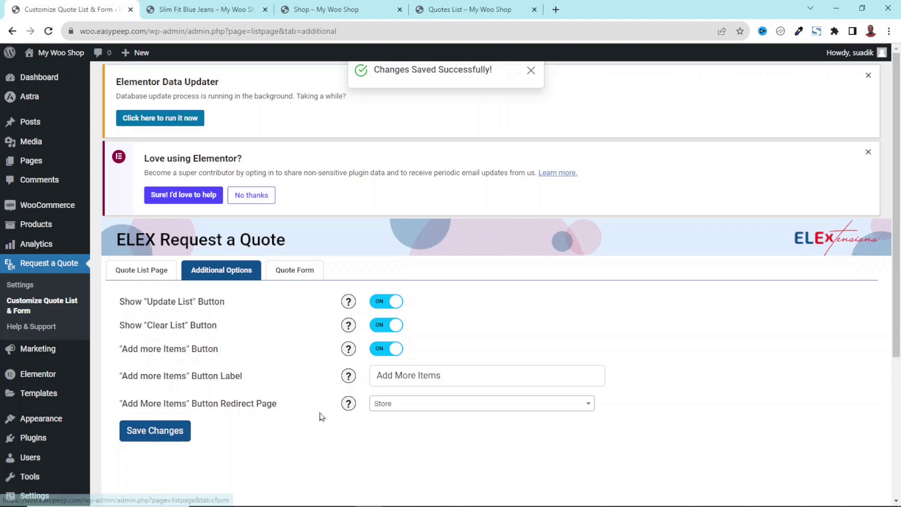
{"action": "left_click", "coordinate": [295, 273]}
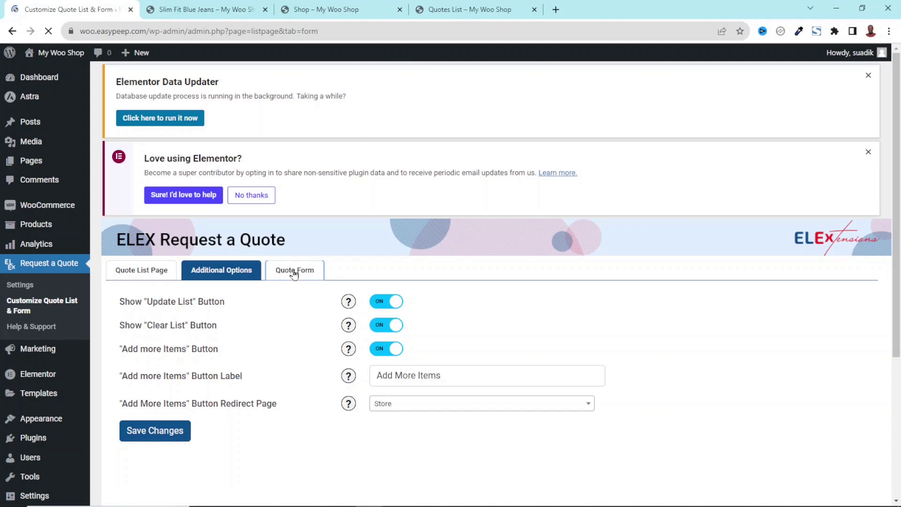
- Check the storefront quote form, then add a new field row beneath Phone
{"action": "left_click", "coordinate": [442, 11]}
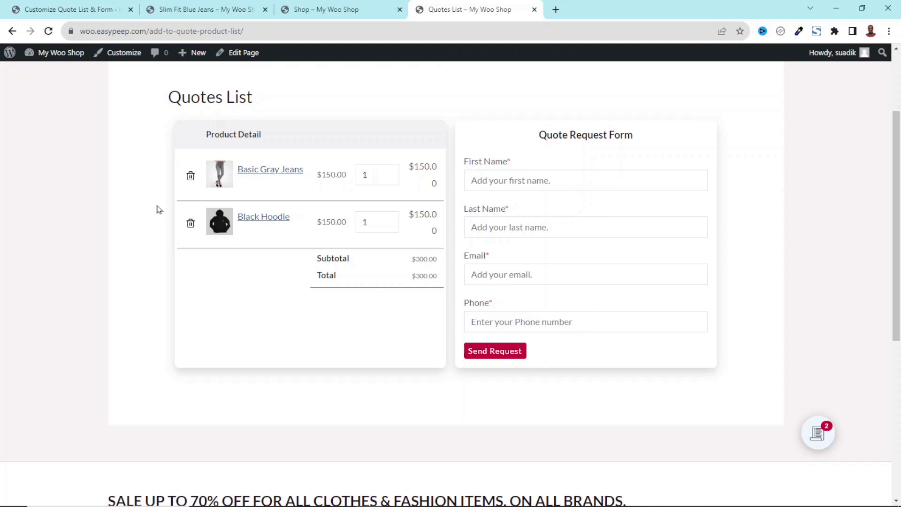
{"action": "left_click", "coordinate": [81, 9]}
{"action": "scroll", "coordinate": [404, 435], "scroll_direction": "down", "scroll_amount": 1}
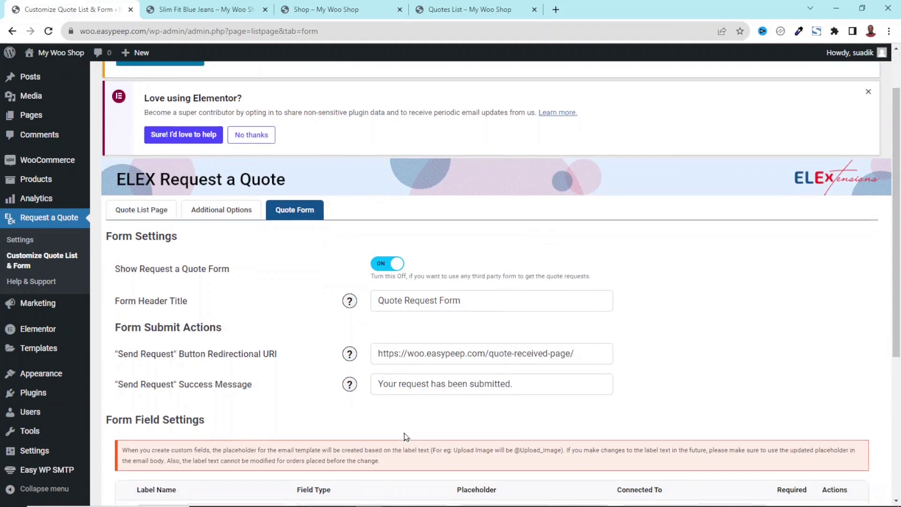
{"action": "scroll", "coordinate": [405, 437], "scroll_direction": "down", "scroll_amount": 5}
{"action": "left_click", "coordinate": [154, 409]}
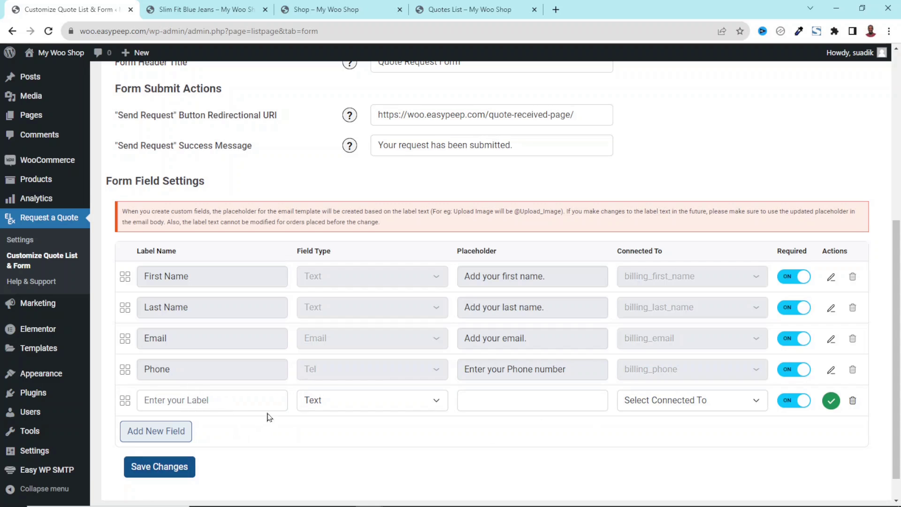
- Inspect the new row's Label, Field Type (Text), Placeholder and Connected To inputs, leaving them unchanged
{"action": "left_click", "coordinate": [241, 402]}
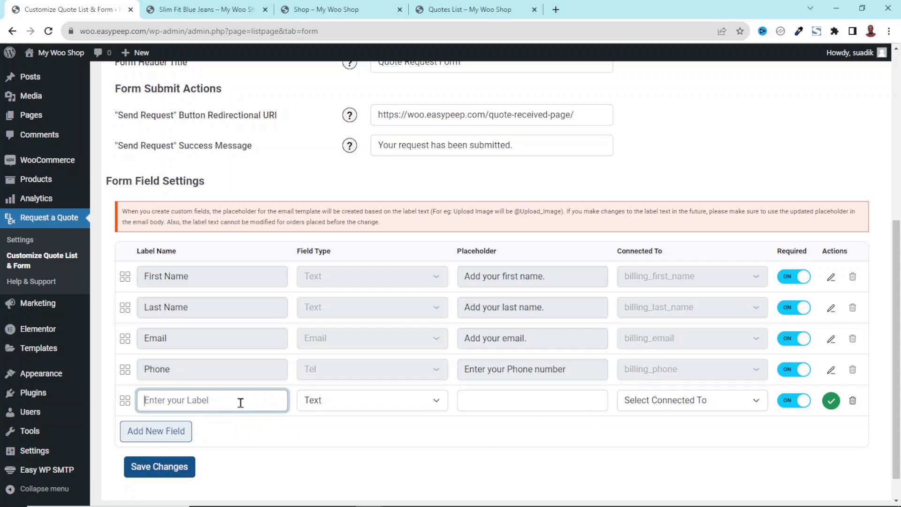
{"action": "left_click", "coordinate": [396, 401]}
{"action": "left_click", "coordinate": [397, 400]}
{"action": "left_click", "coordinate": [543, 397]}
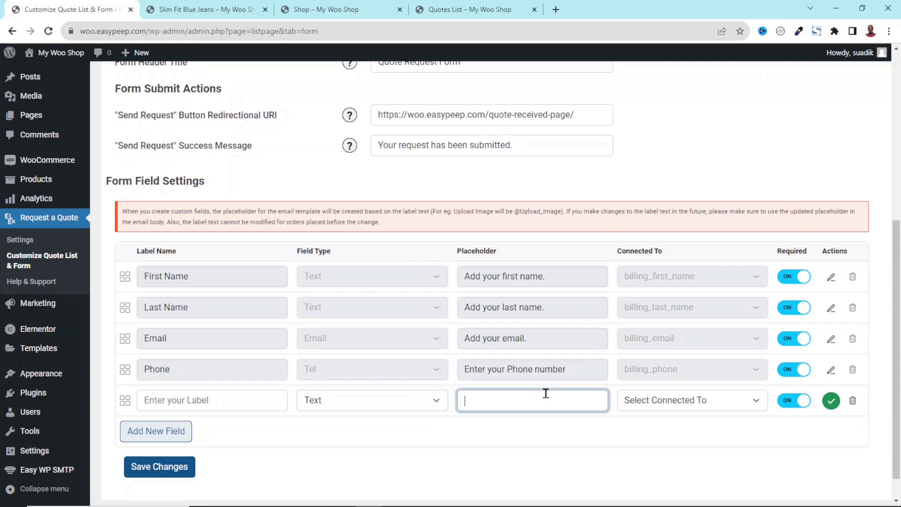
{"action": "left_click", "coordinate": [690, 404]}
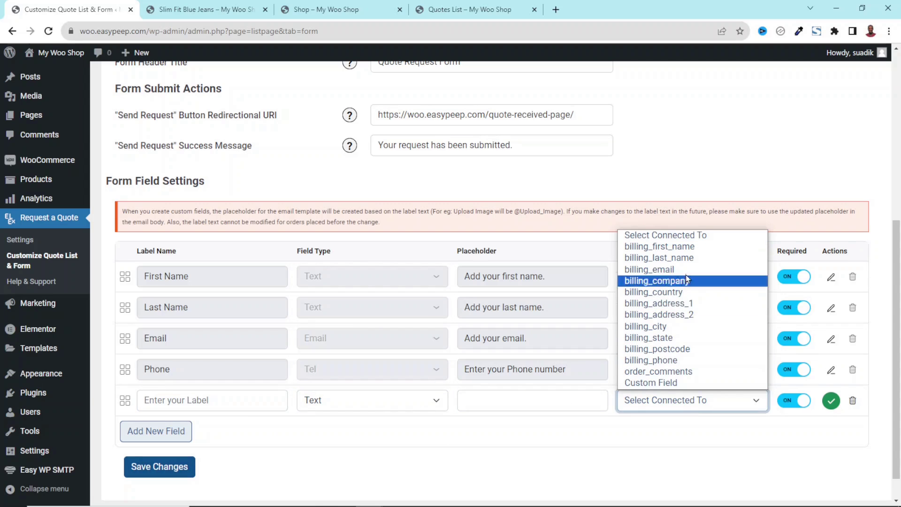
{"action": "left_click", "coordinate": [690, 436]}
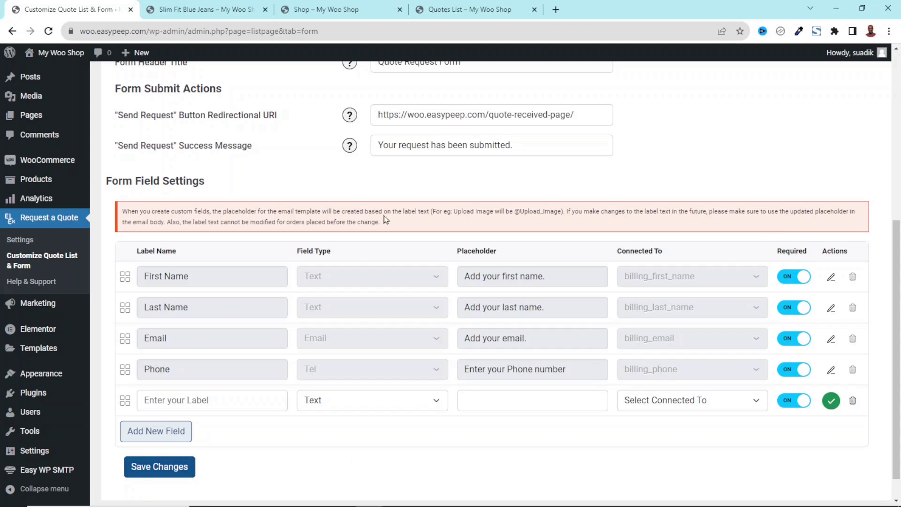
{"action": "left_click", "coordinate": [324, 9]}
- Close the Slim Fit Blue Jeans, Quotes List and quote settings tabs, then load the DNK home page
{"action": "left_click", "coordinate": [265, 9]}
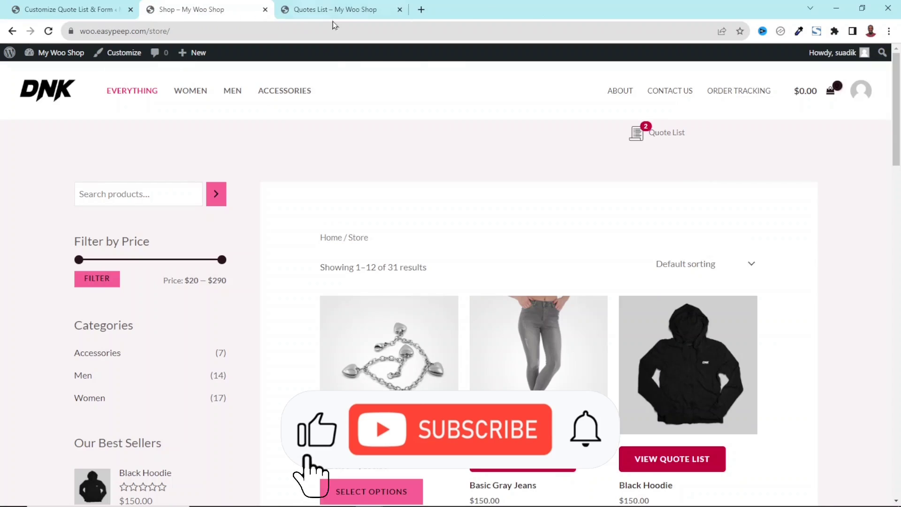
{"action": "left_click", "coordinate": [392, 13]}
{"action": "left_click", "coordinate": [399, 10]}
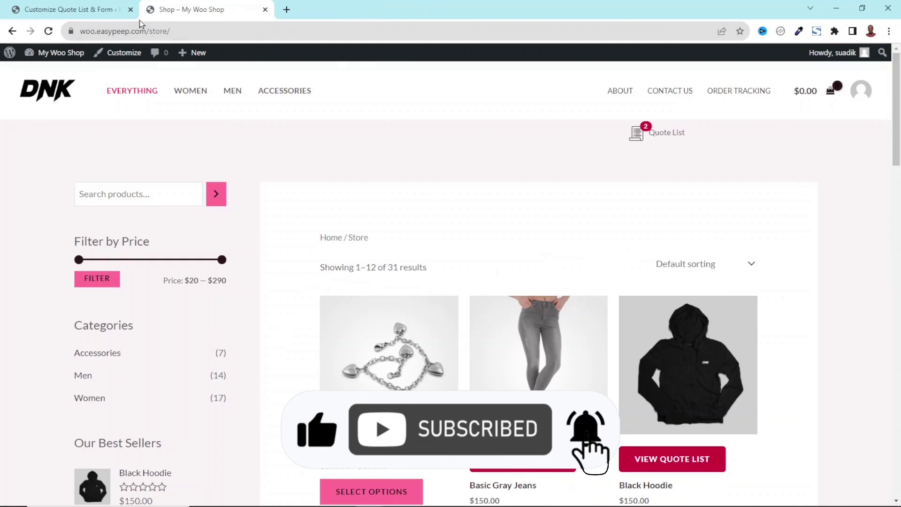
{"action": "left_click", "coordinate": [131, 9]}
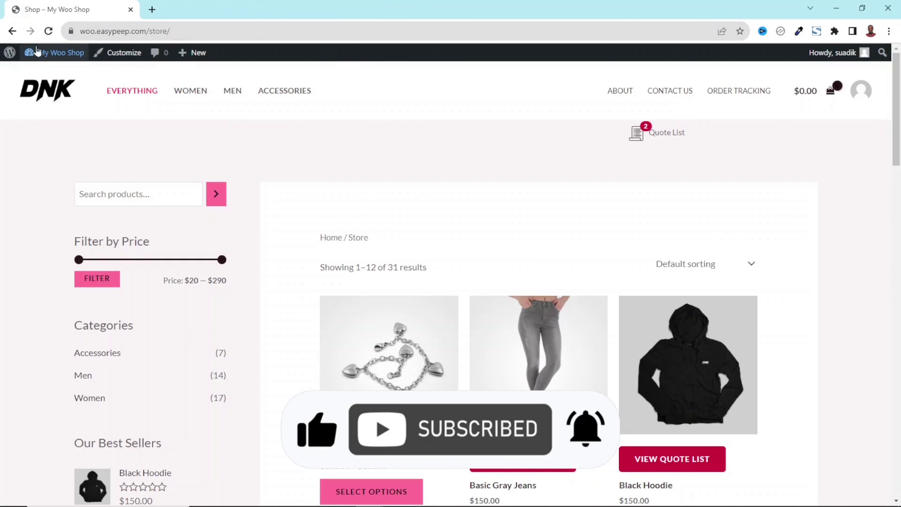
{"action": "left_click", "coordinate": [45, 92]}
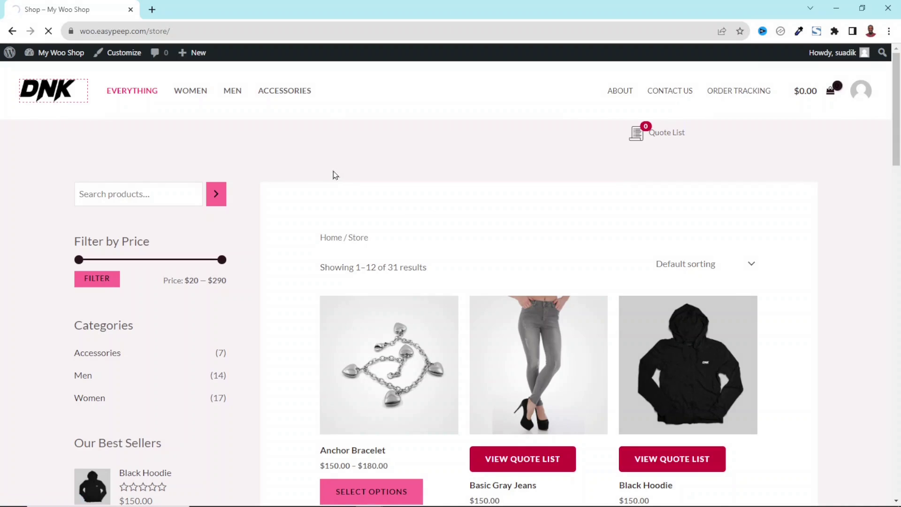